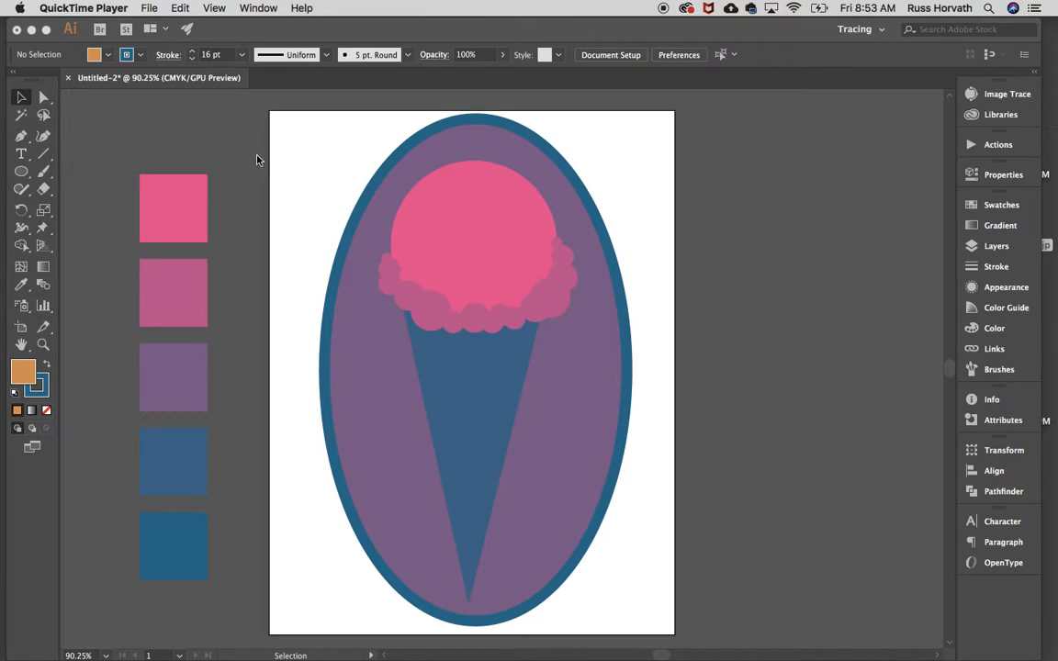
# Fill the pink ice cream scoop circle with the default white-to-black gradient using the Gradient tool
pyautogui.click(451, 220)
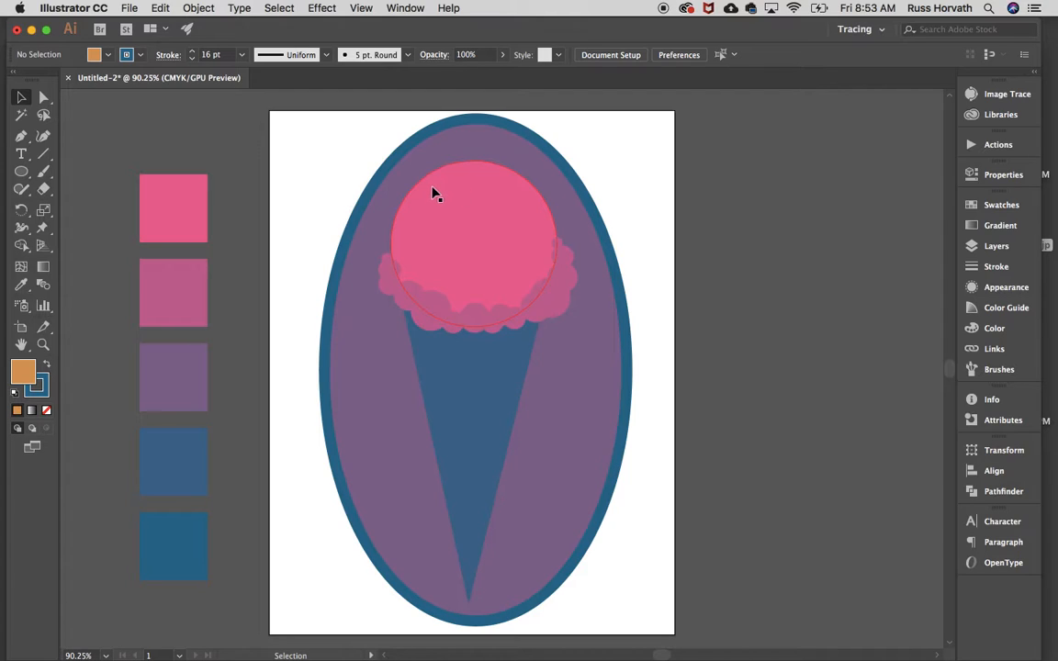
pyautogui.click(43, 266)
pyautogui.click(481, 208)
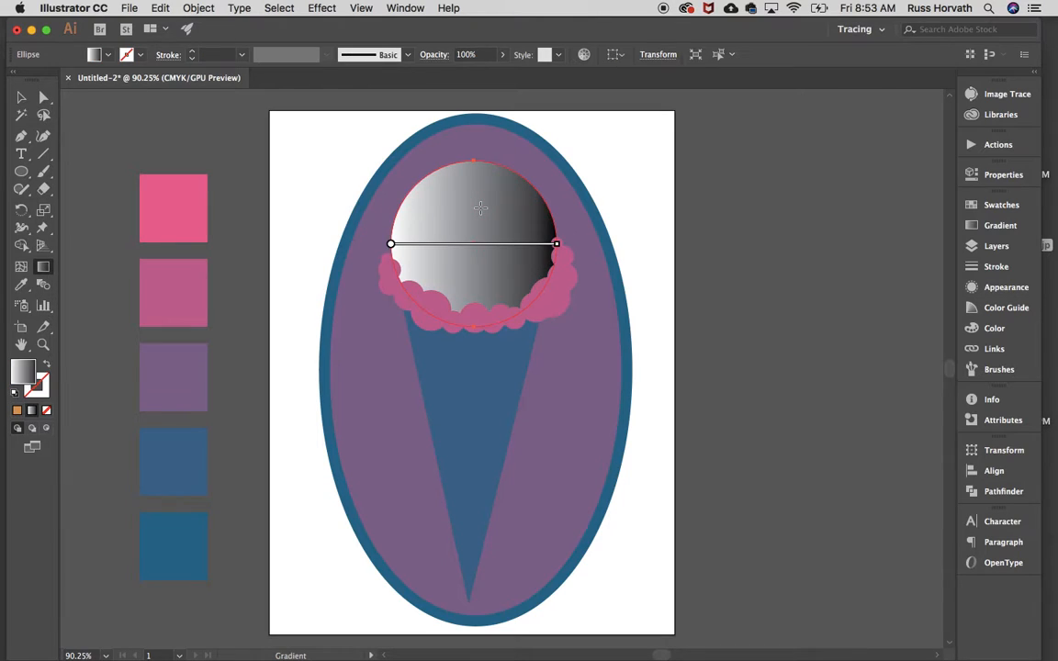
pyautogui.moveTo(433, 246)
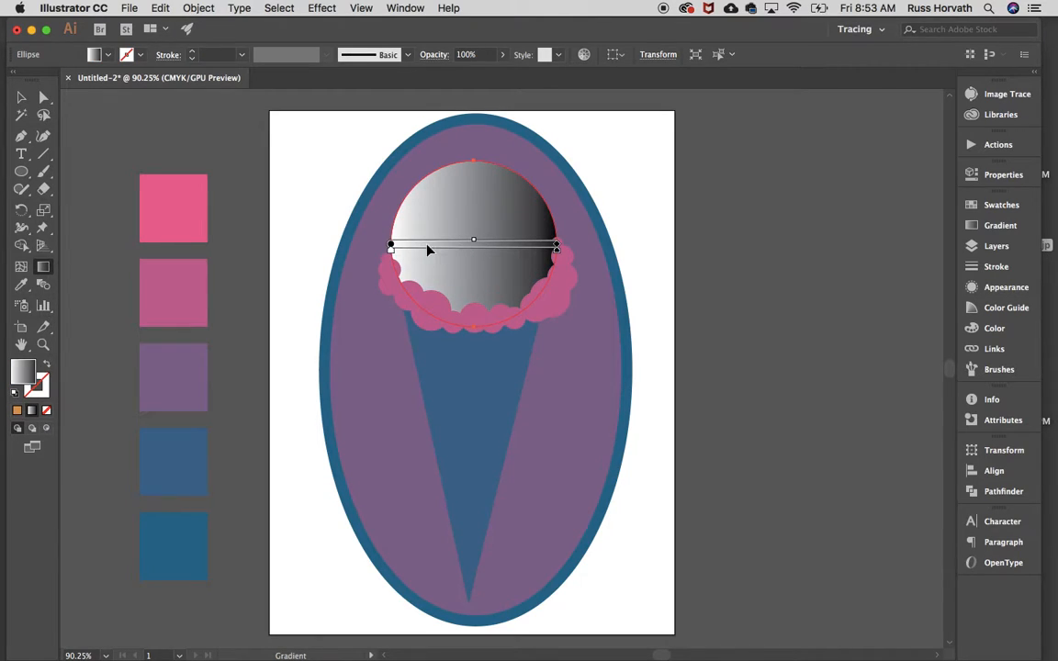
# Shift the scoop gradient's midpoint toward the black end and redraw the gradient vertically from near the scoop's top to its base
pyautogui.moveTo(392, 248)
pyautogui.mouseDown()
pyautogui.moveTo(479, 262)
pyautogui.moveTo(381, 260)
pyautogui.mouseUp()
pyautogui.moveTo(566, 258)
pyautogui.moveTo(556, 258)
pyautogui.mouseDown()
pyautogui.moveTo(479, 261)
pyautogui.moveTo(557, 250)
pyautogui.mouseUp()
pyautogui.moveTo(475, 244); pyautogui.dragTo(433, 243)
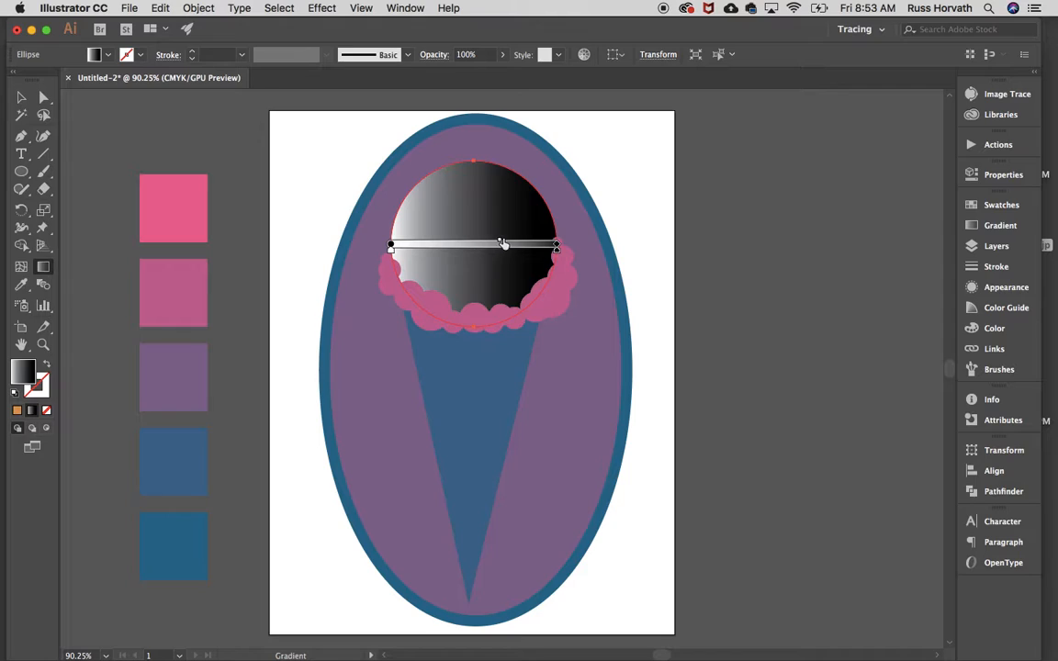
pyautogui.moveTo(501, 243); pyautogui.dragTo(510, 242)
pyautogui.moveTo(474, 181); pyautogui.dragTo(475, 326)
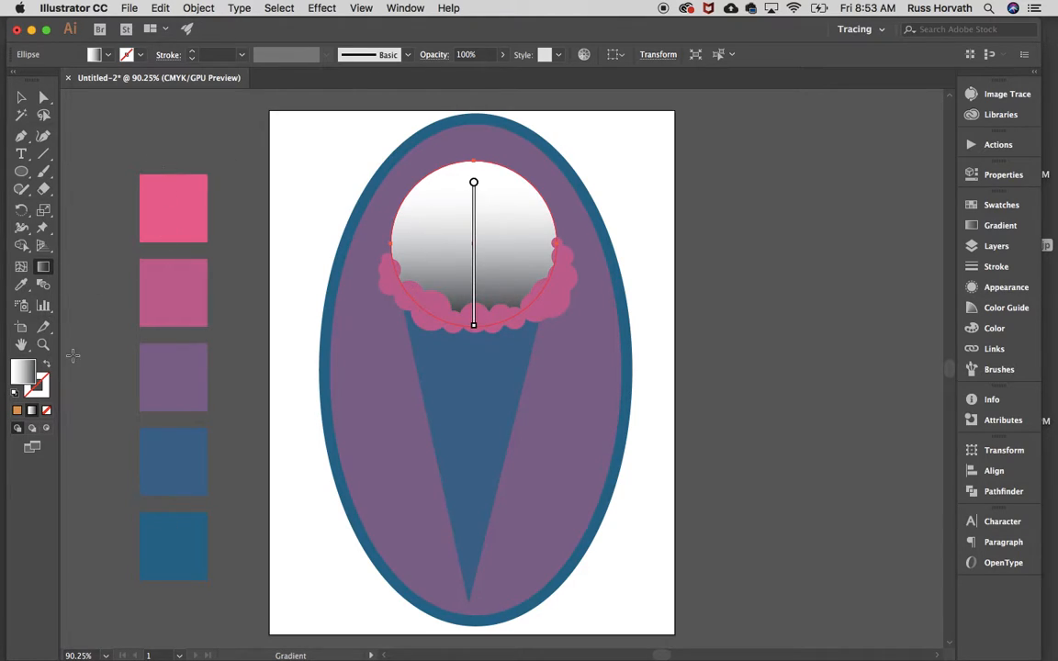
pyautogui.scroll(-1, 66, 359)
pyautogui.doubleClick(23, 370)
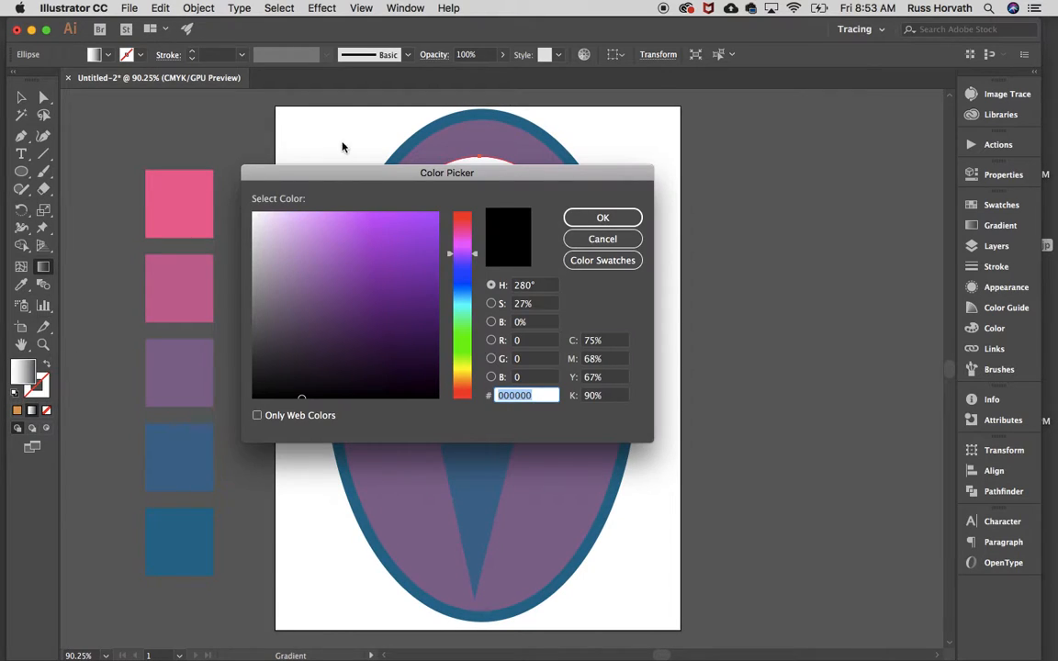
pyautogui.moveTo(337, 171); pyautogui.dragTo(702, 127)
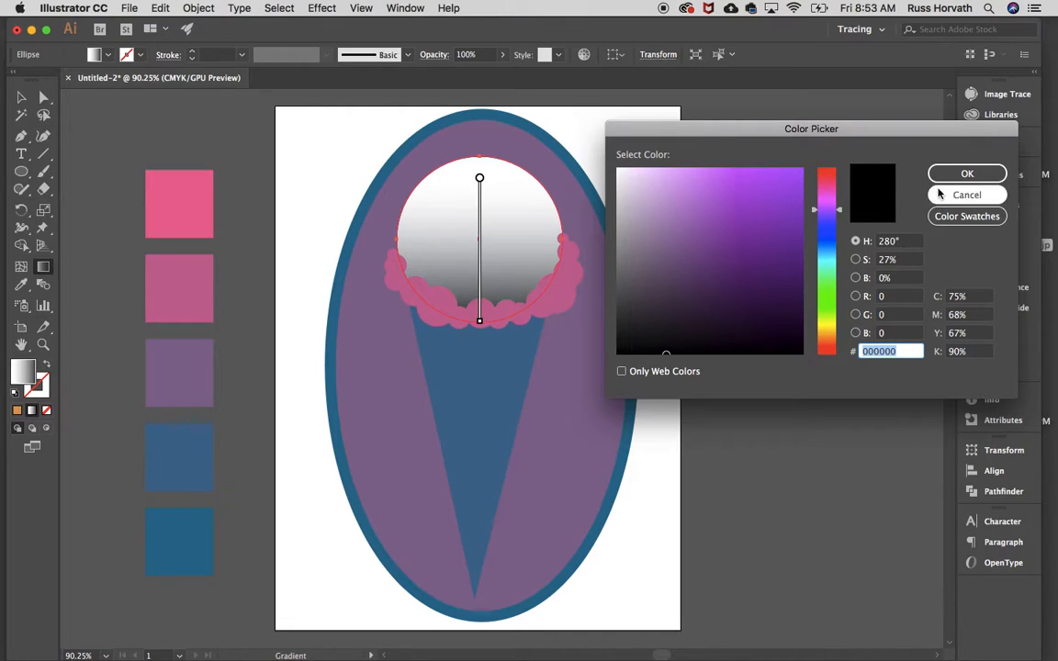
pyautogui.click(967, 195)
# Open the gradient settings and examine the swatch and colour mixer options for the scoop gradient's white stop
pyautogui.doubleClick(42, 266)
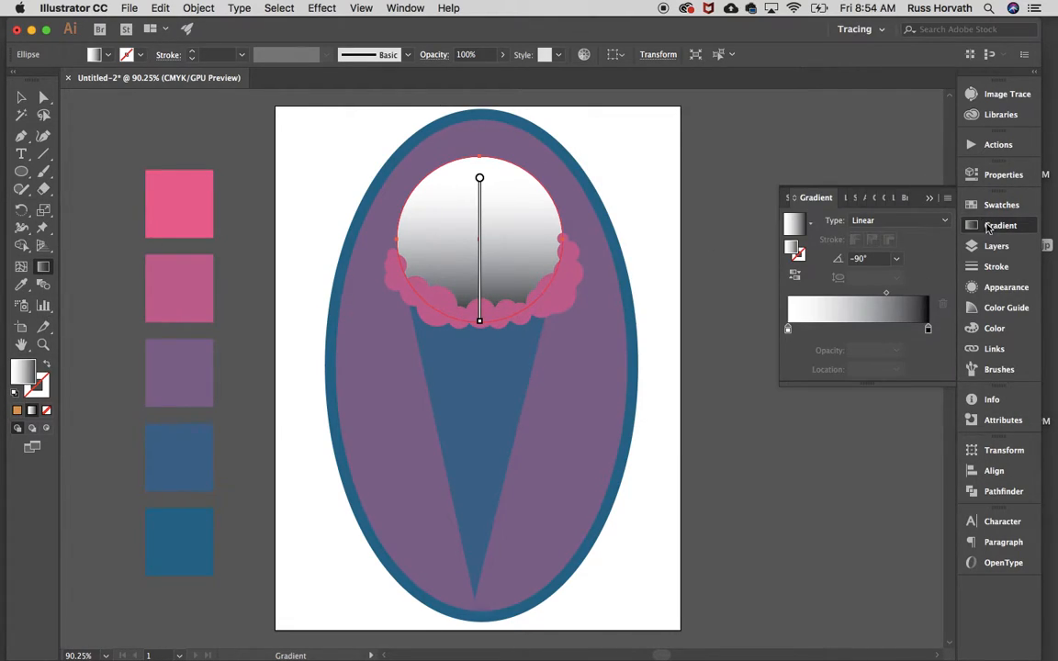
pyautogui.click(396, 11)
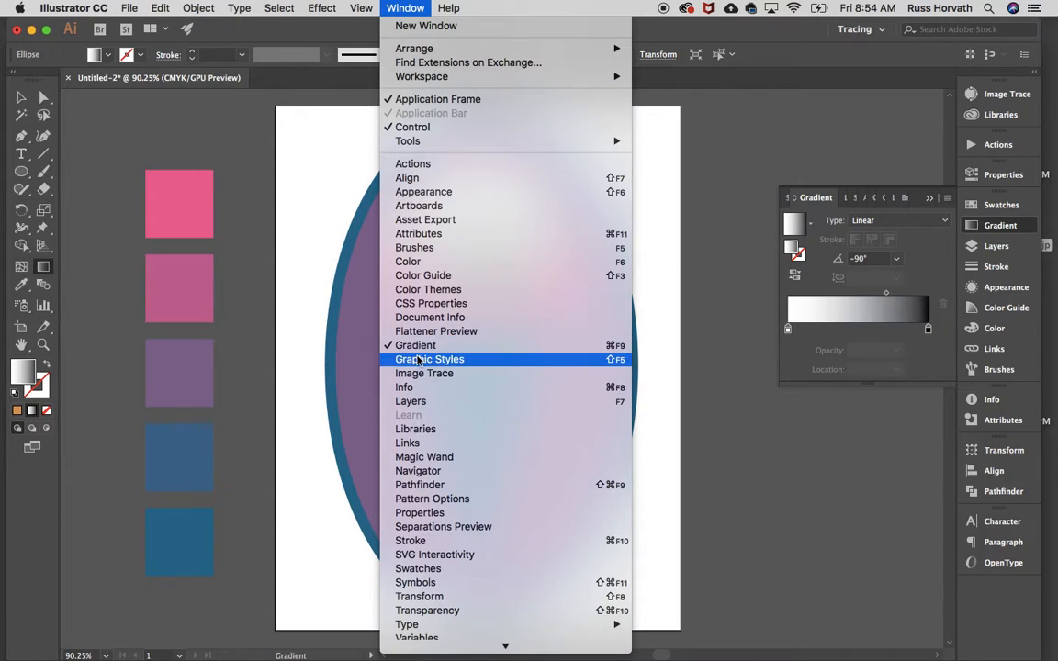
pyautogui.click(723, 150)
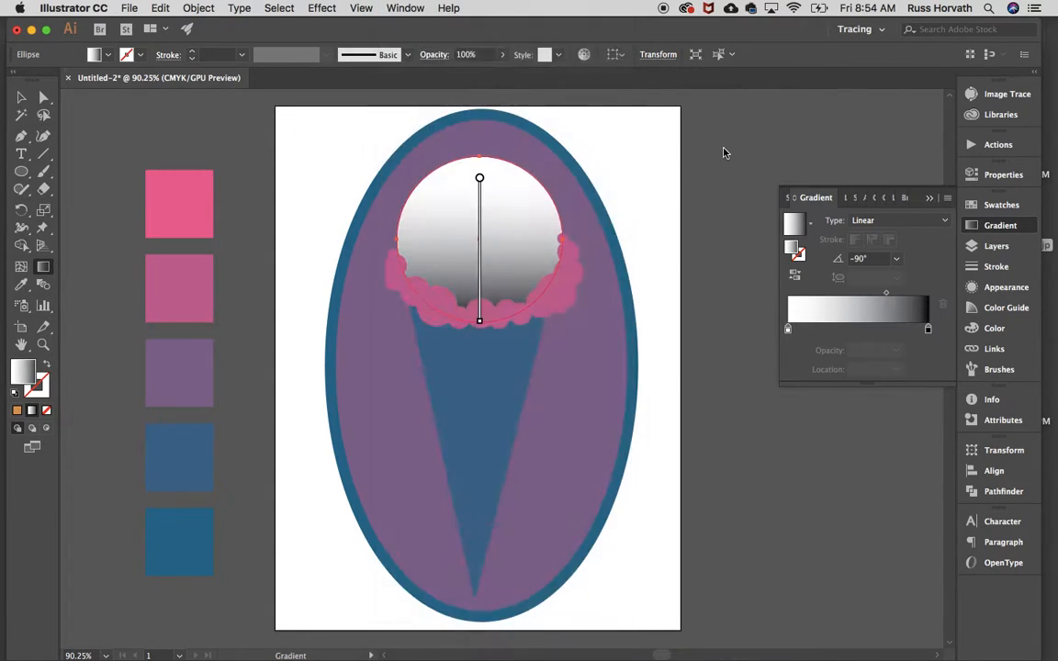
pyautogui.click(787, 330)
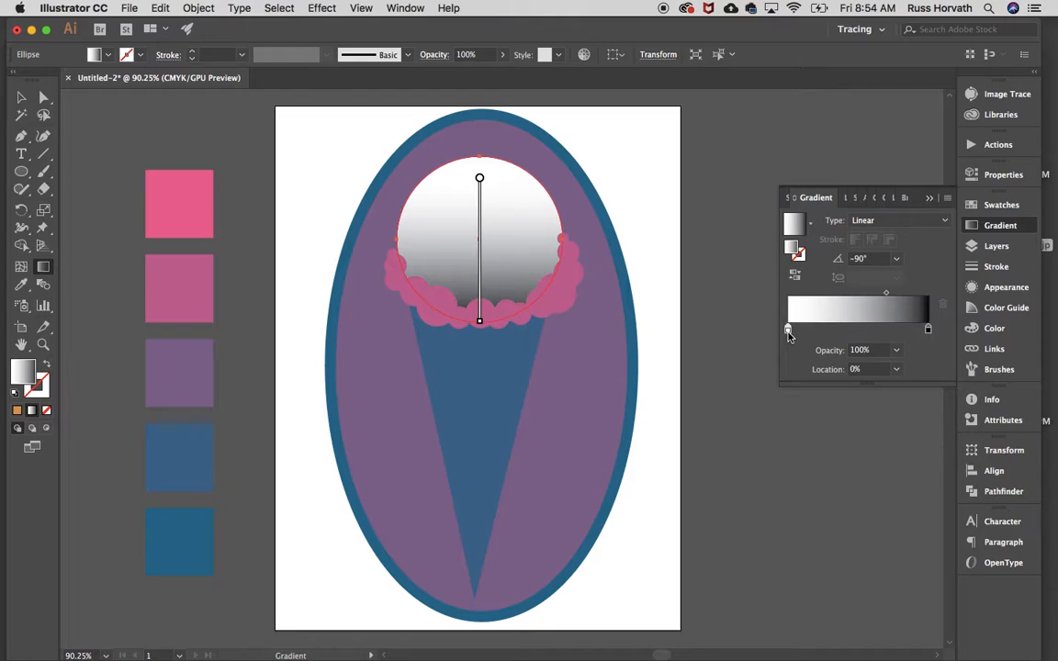
pyautogui.doubleClick(788, 330)
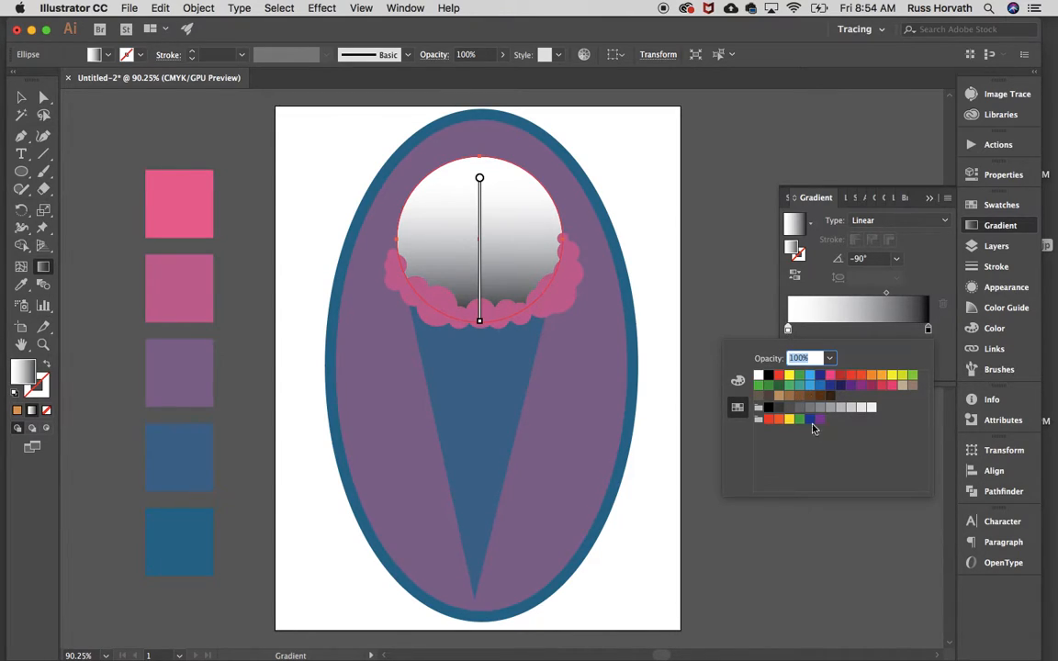
pyautogui.click(738, 380)
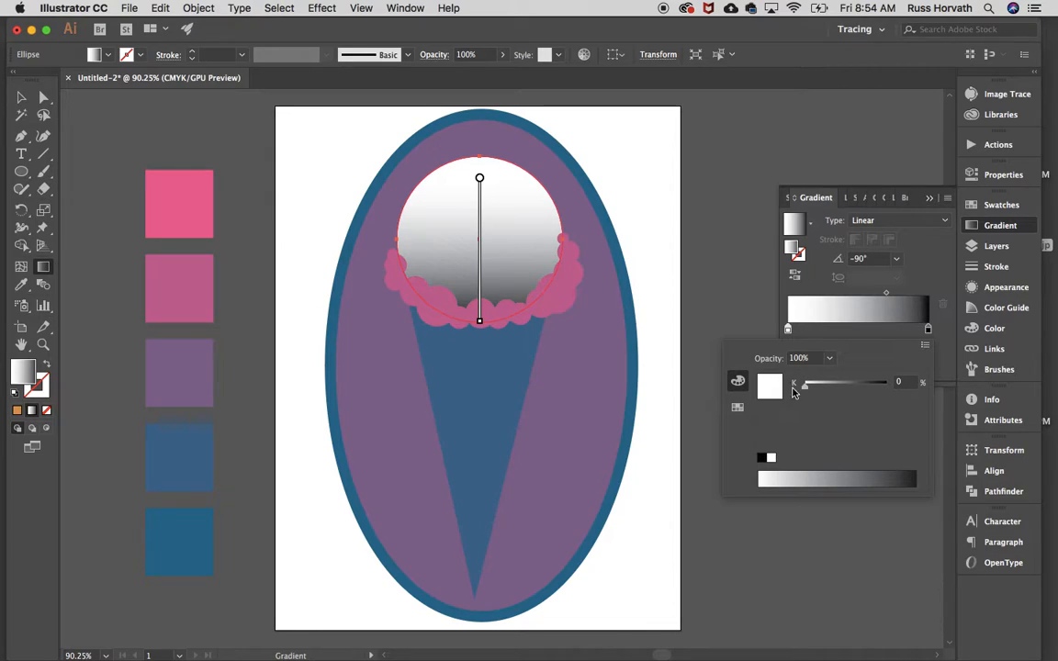
pyautogui.click(738, 408)
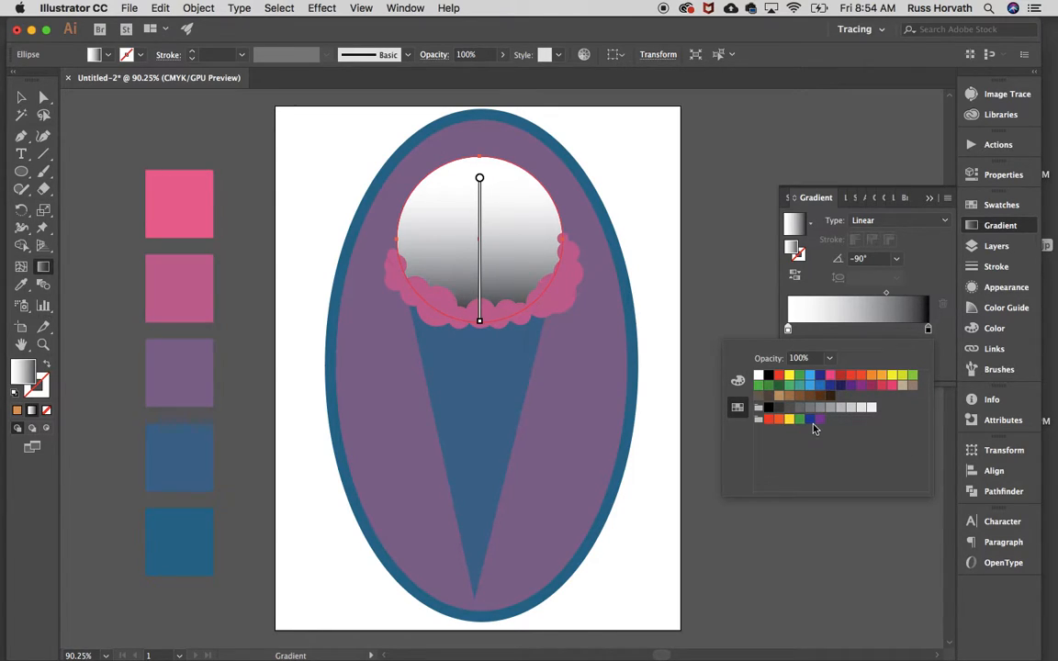
pyautogui.click(949, 201)
pyautogui.click(949, 200)
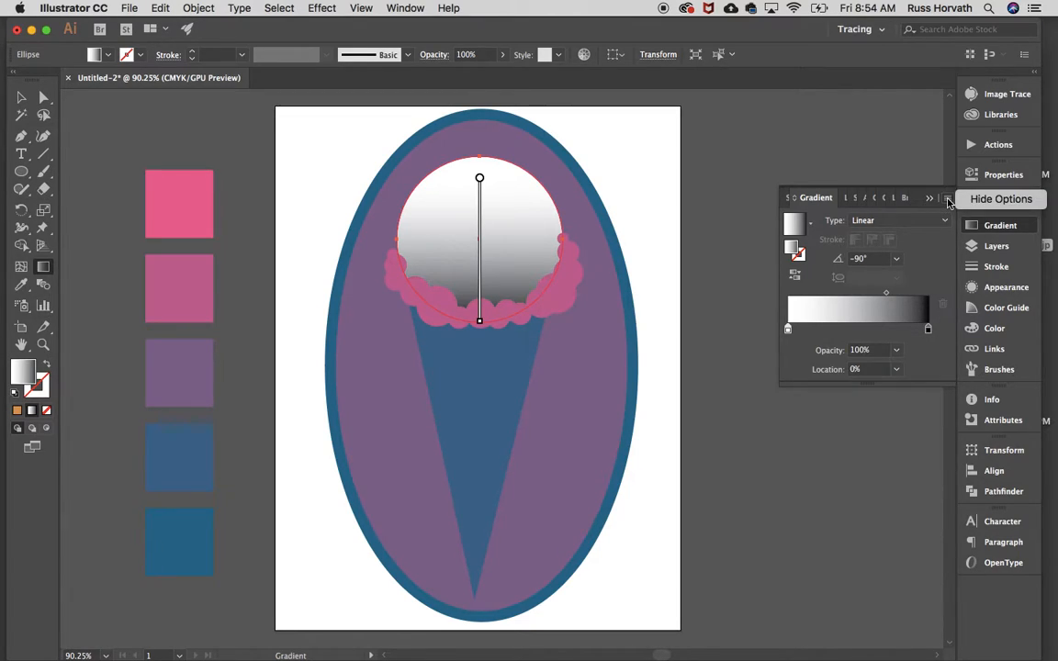
pyautogui.click(948, 202)
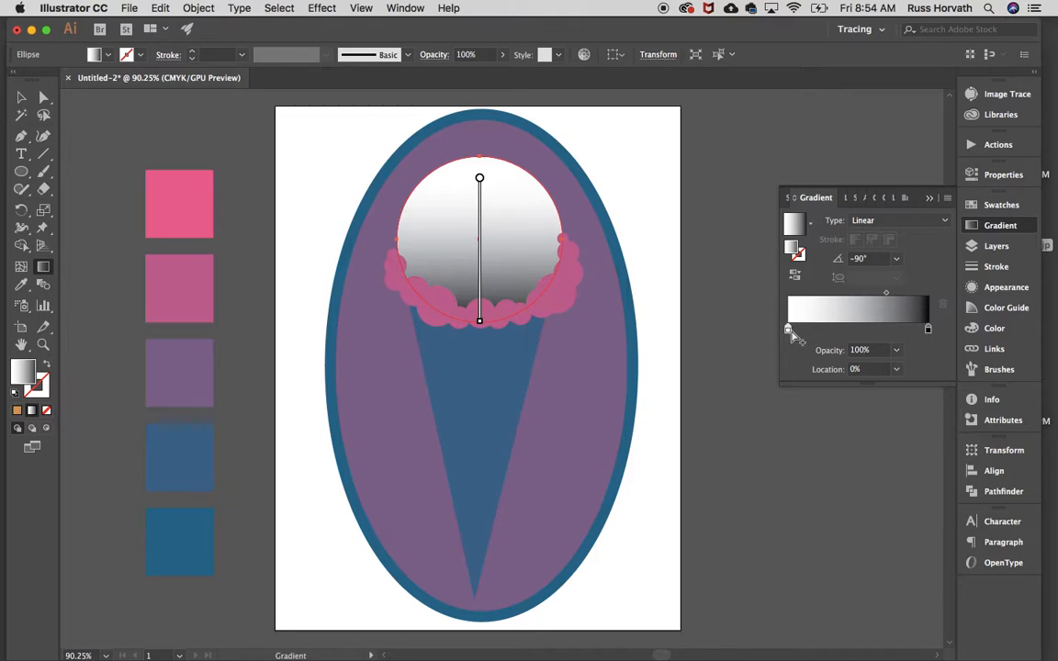
pyautogui.doubleClick(788, 330)
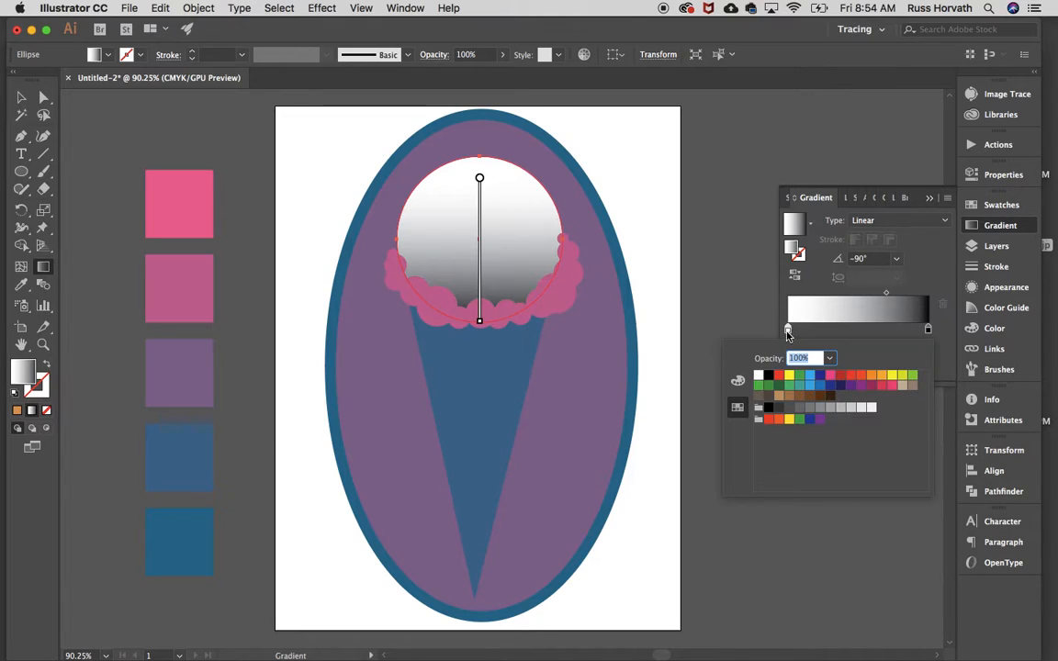
pyautogui.click(788, 332)
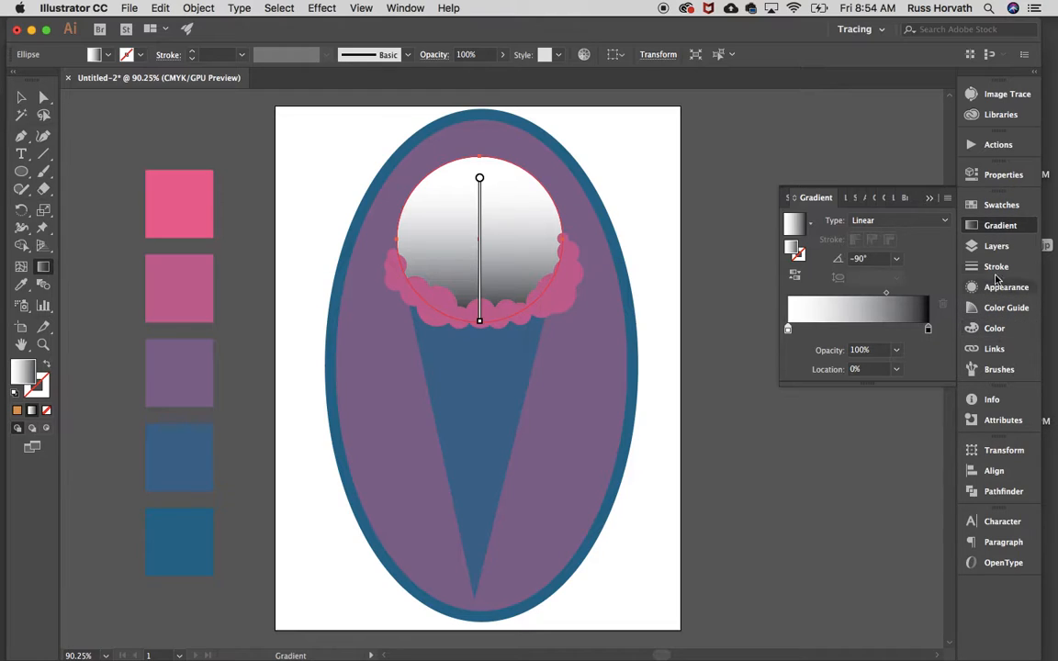
# Create a new swatch color group named Ice Cream Project from the selected artwork, with swatches for tints included
pyautogui.click(998, 207)
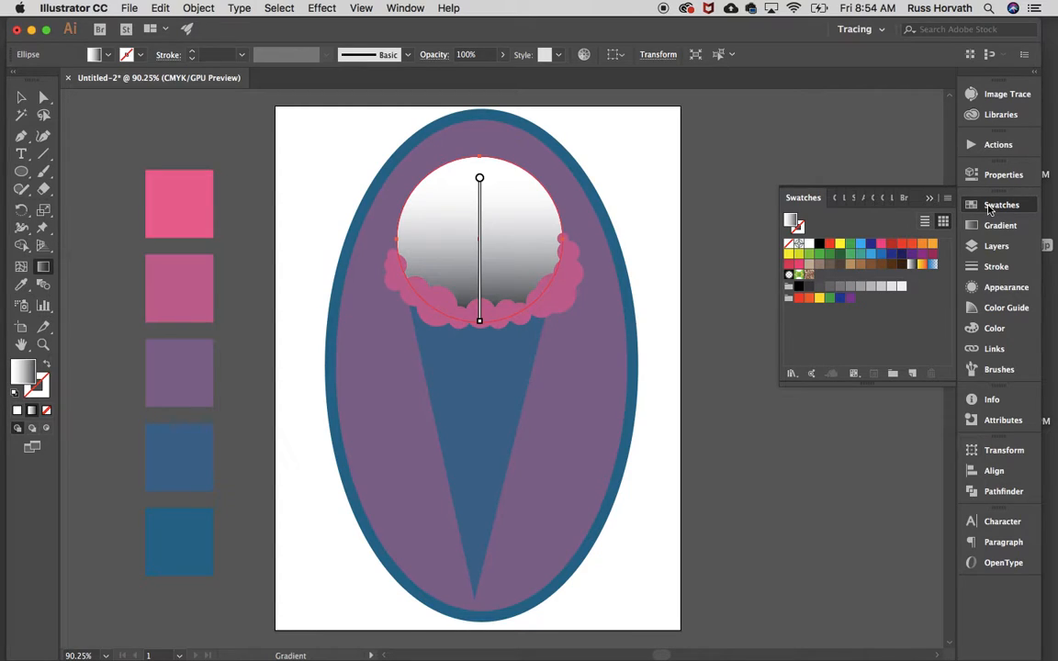
pyautogui.click(386, 9)
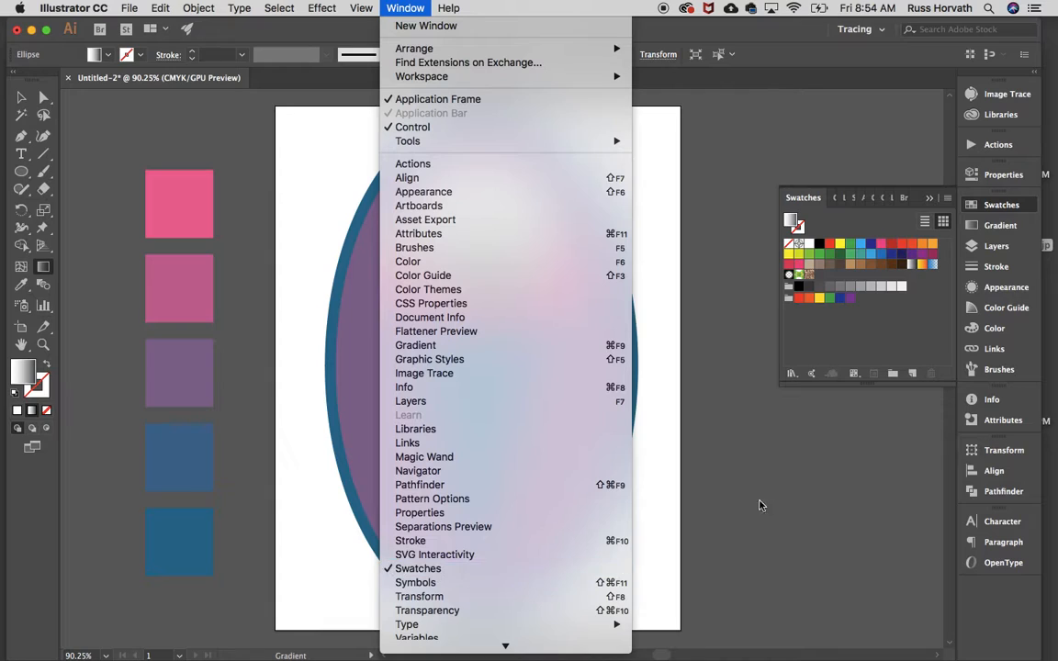
pyautogui.click(788, 498)
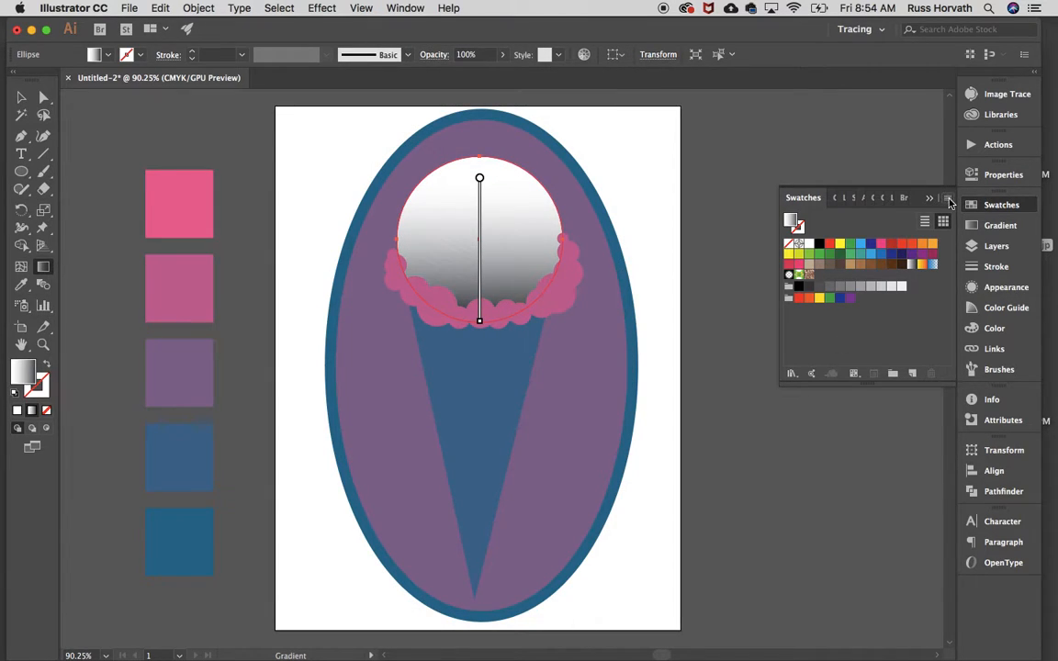
pyautogui.click(948, 199)
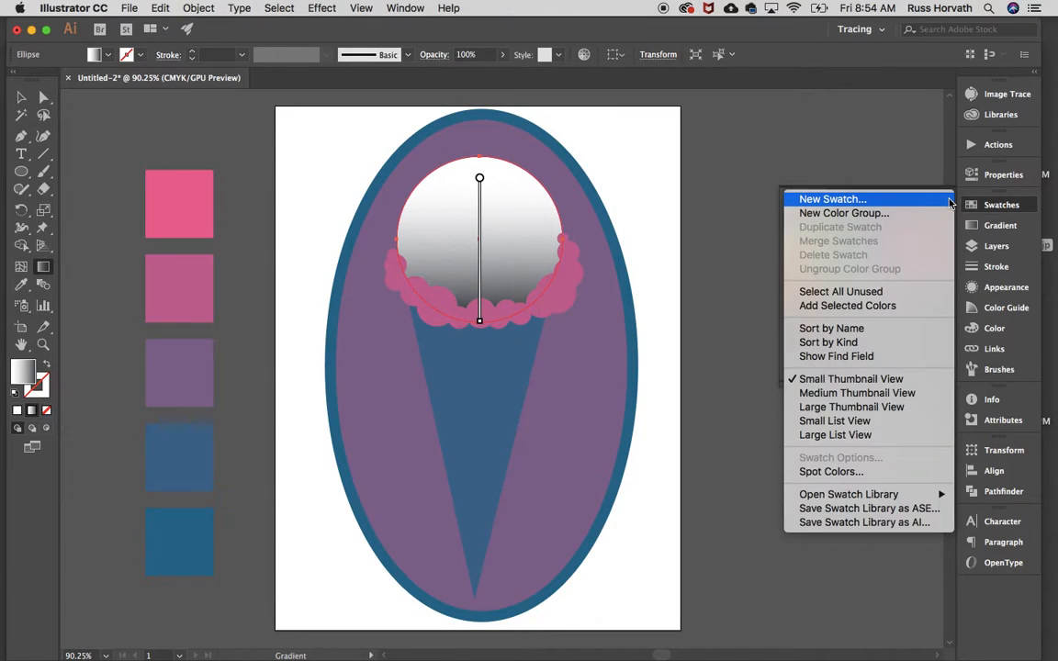
pyautogui.click(852, 214)
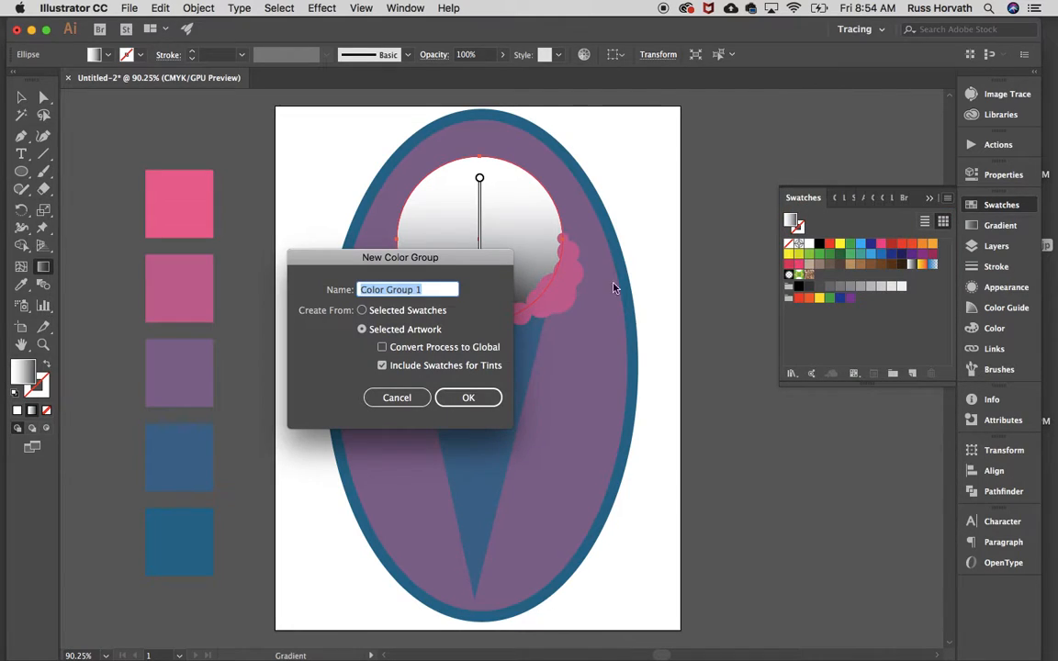
pyautogui.write('Ice Cream Project')
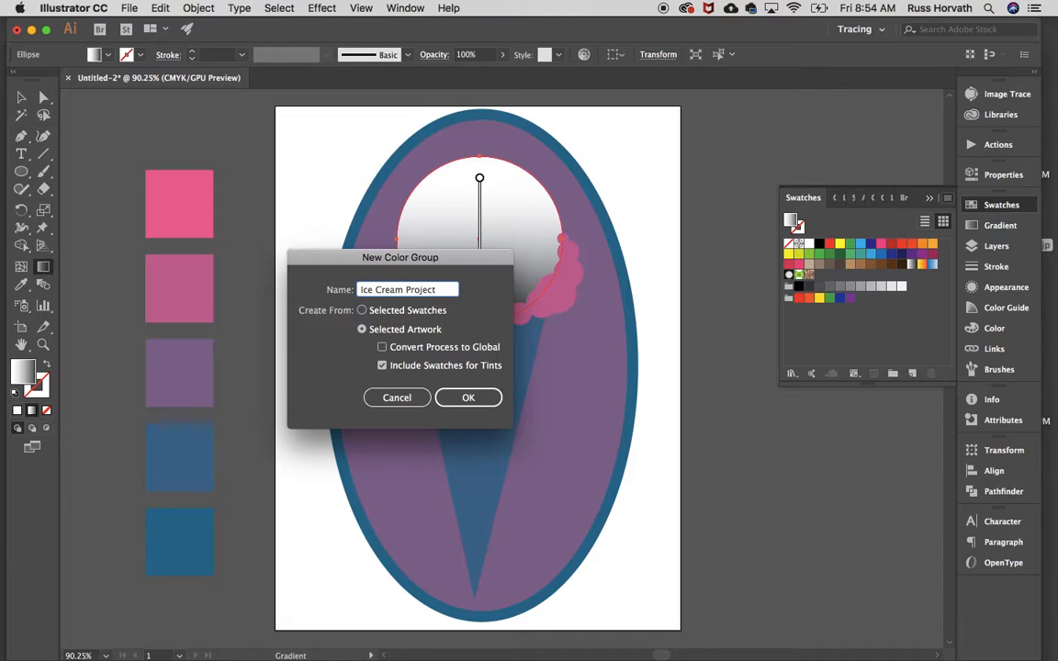
pyautogui.click(471, 400)
pyautogui.click(470, 399)
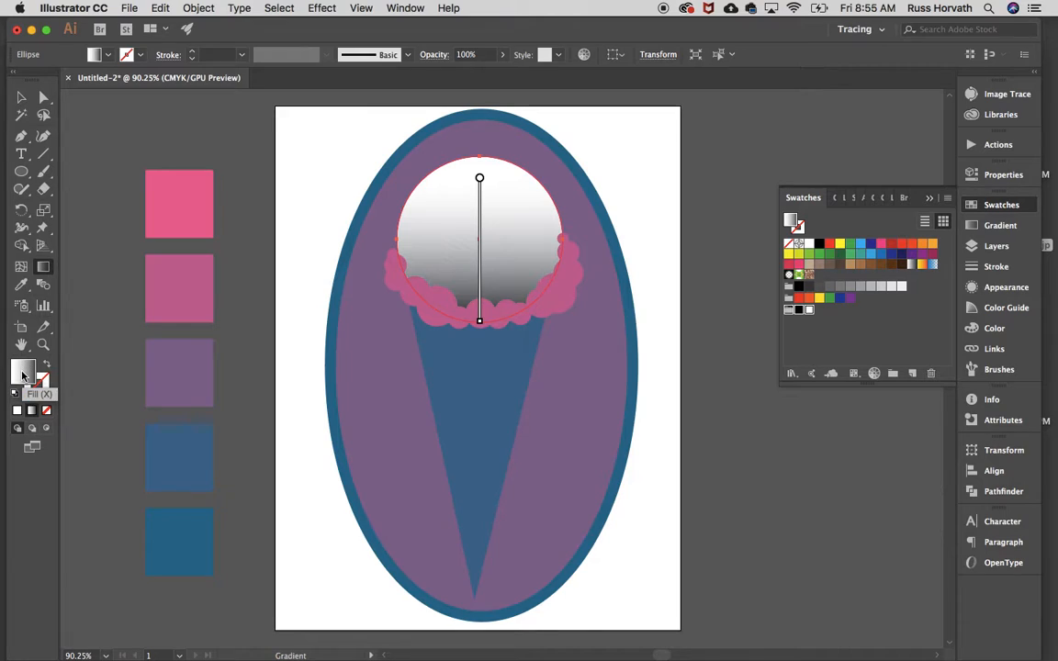
# Sample the bright pink and darker pink palette squares with the Eyedropper and add both colours to the Ice Cream Project group
pyautogui.click(21, 284)
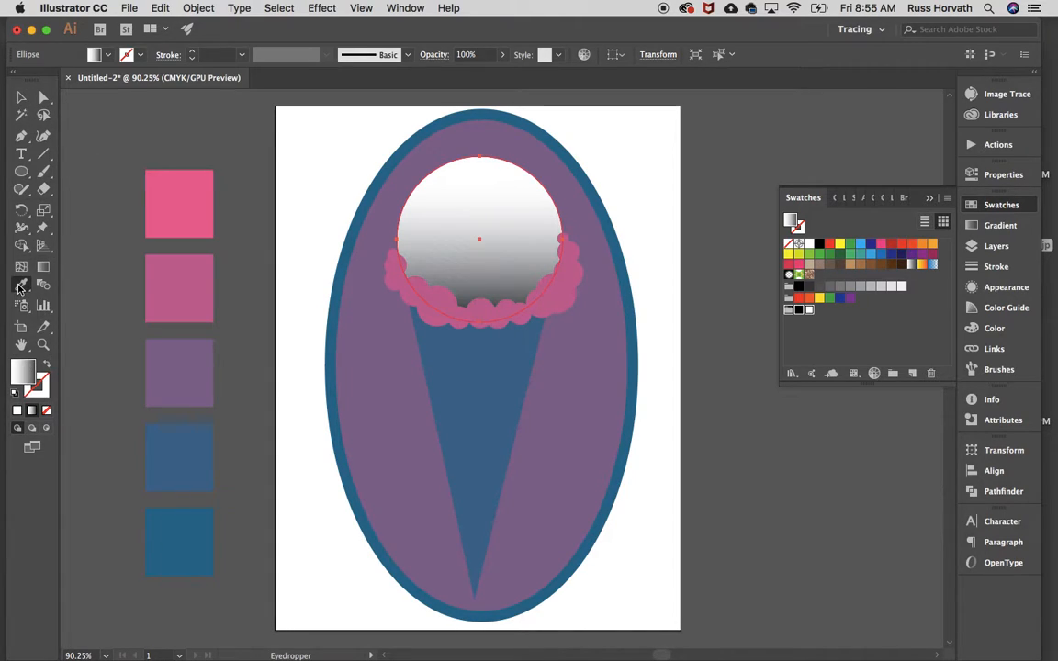
pyautogui.click(160, 197)
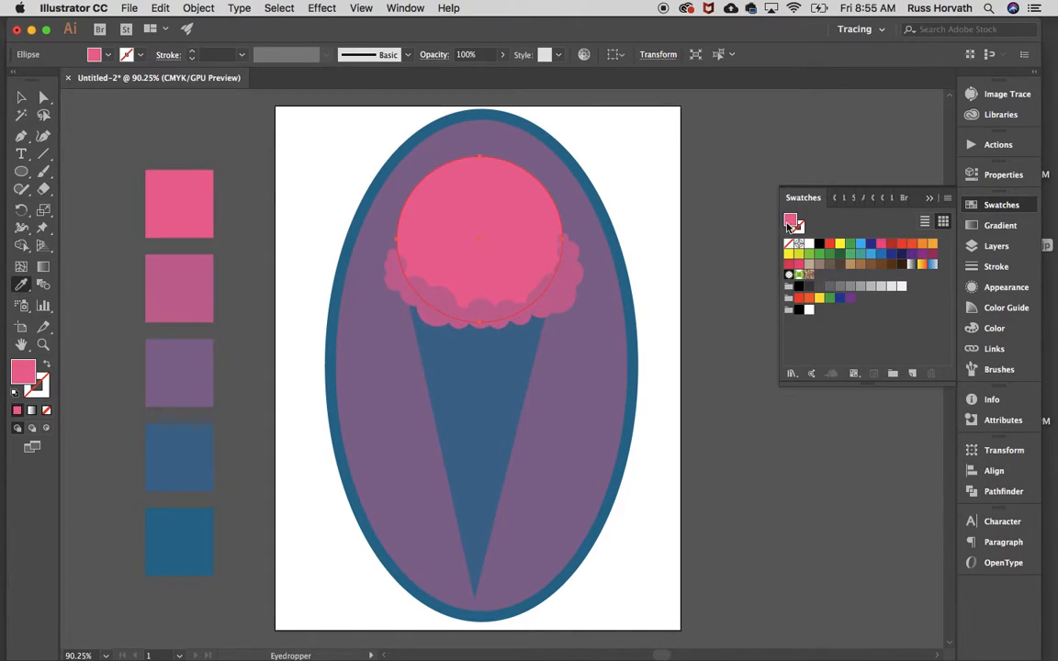
pyautogui.moveTo(795, 223); pyautogui.dragTo(794, 317)
pyautogui.click(180, 278)
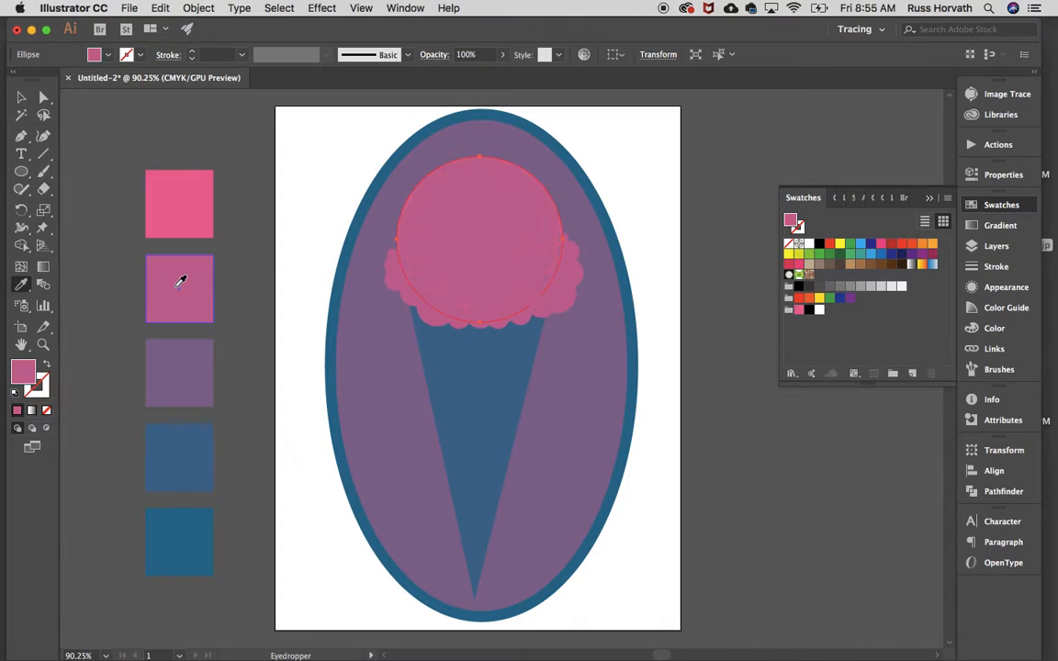
pyautogui.moveTo(796, 225); pyautogui.dragTo(819, 323)
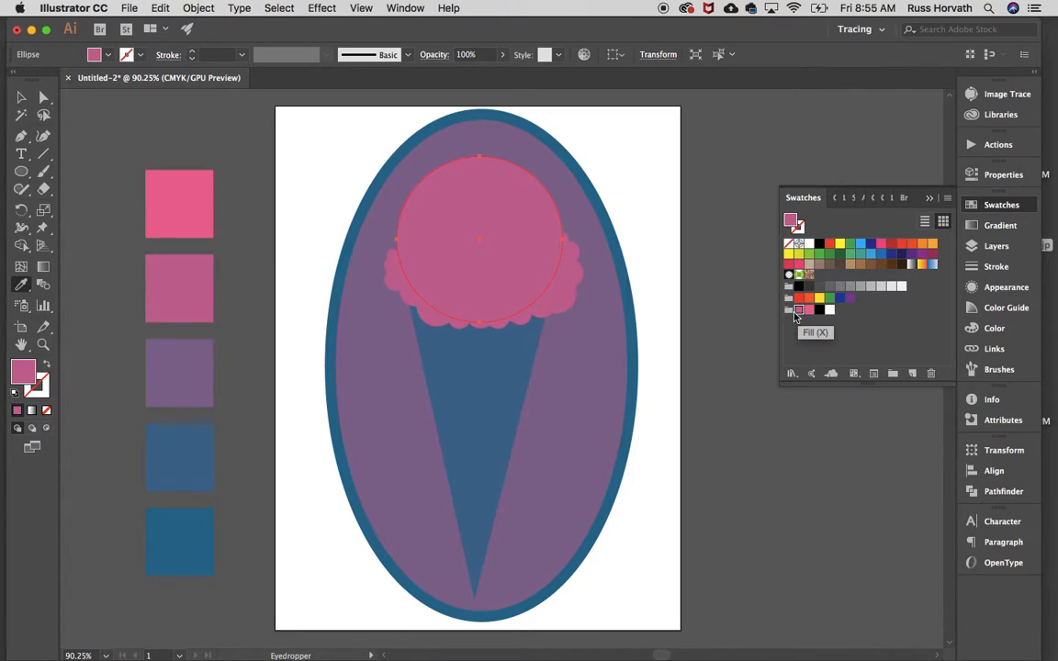
# Sample the purple, blue and teal-blue palette squares and add the three colours to the Ice Cream Project group
pyautogui.click(178, 360)
pyautogui.moveTo(791, 223); pyautogui.dragTo(799, 310)
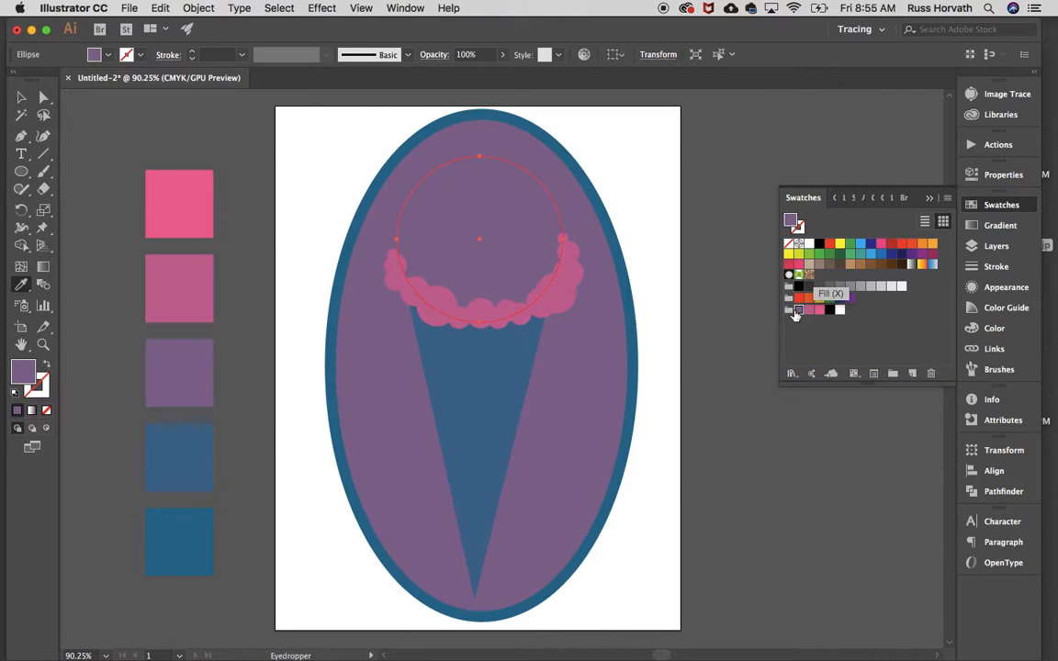
pyautogui.click(188, 448)
pyautogui.moveTo(794, 225); pyautogui.dragTo(797, 313)
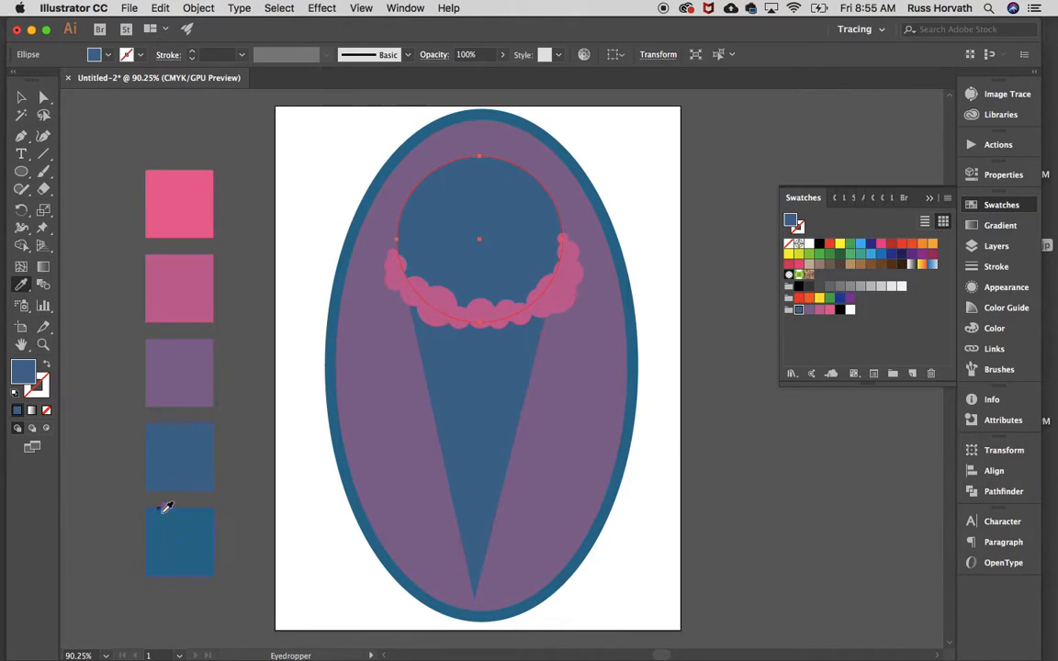
pyautogui.click(184, 536)
pyautogui.moveTo(790, 221); pyautogui.dragTo(808, 313)
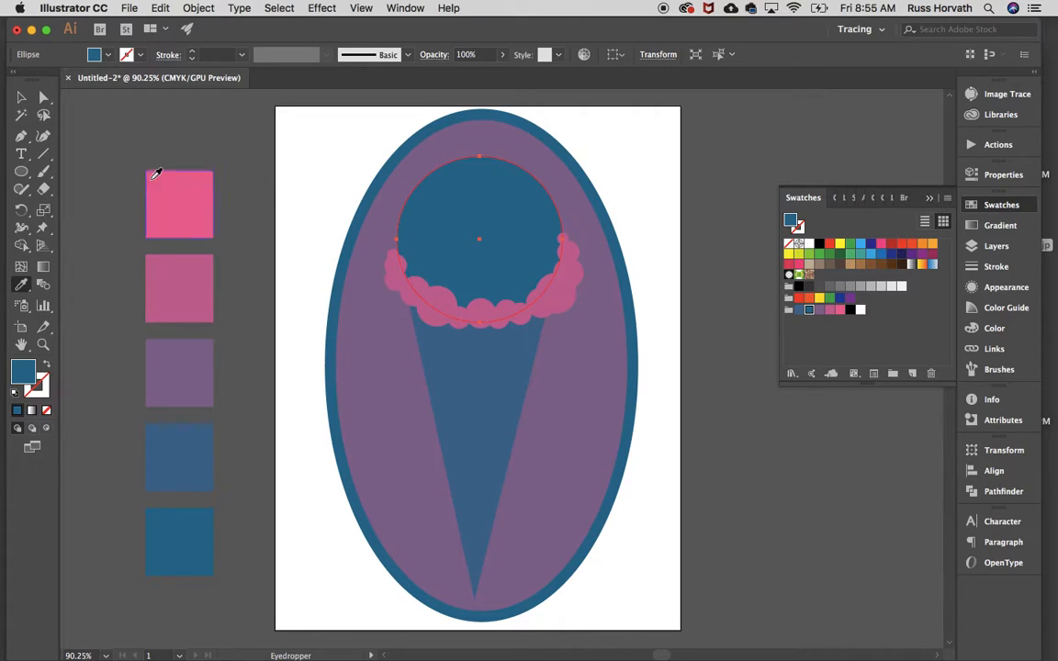
# Reopen the gradient settings and reapply the white-to-black linear gradient to the scoop
pyautogui.click(44, 267)
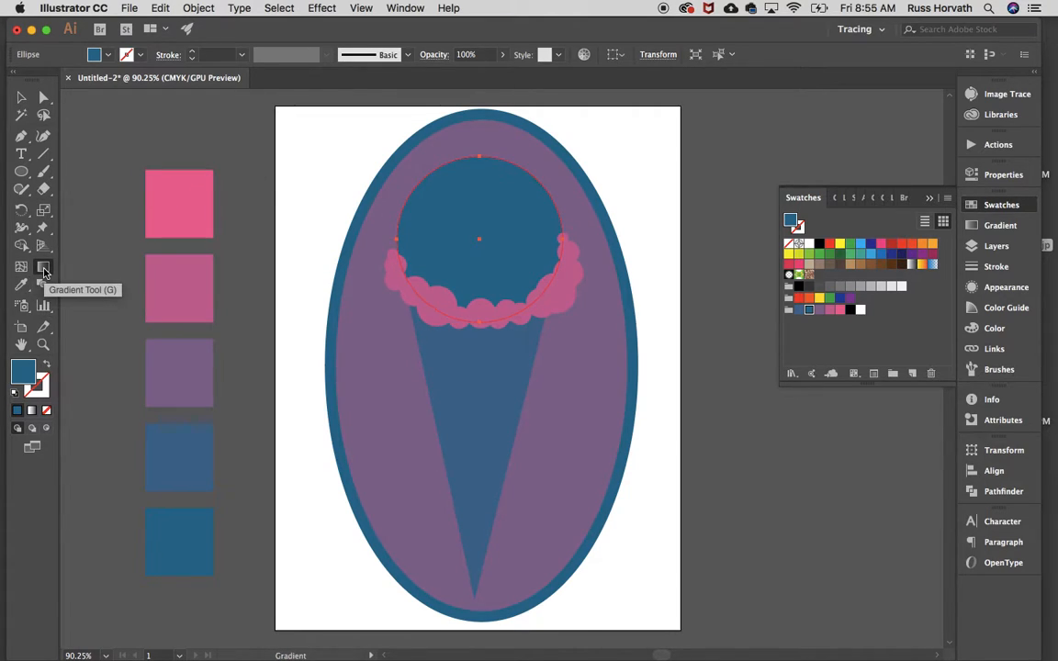
pyautogui.doubleClick(43, 268)
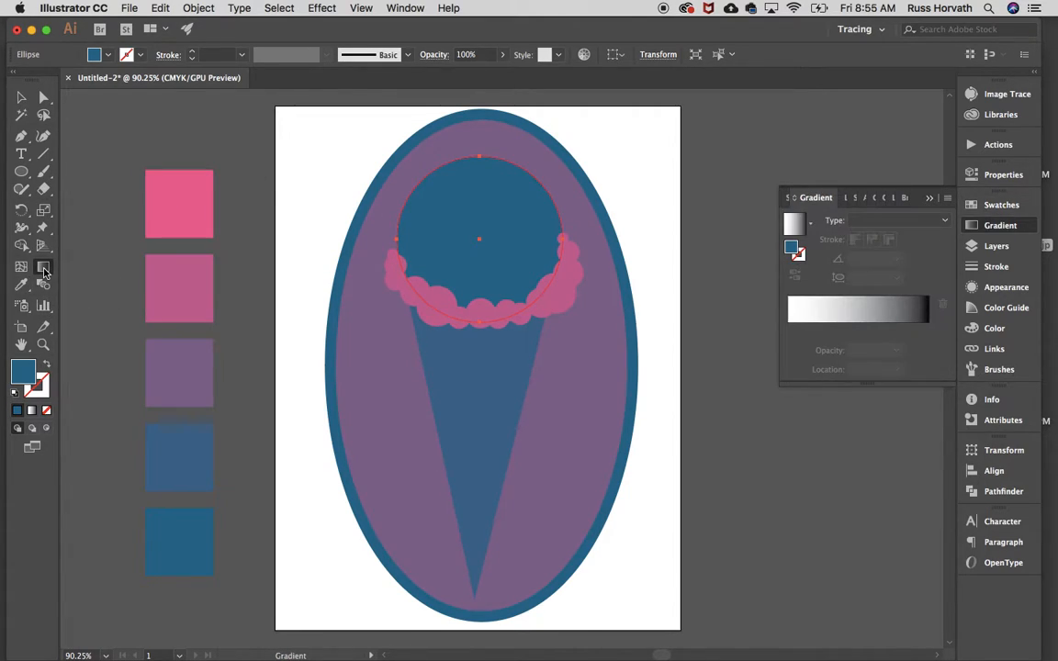
pyautogui.click(824, 316)
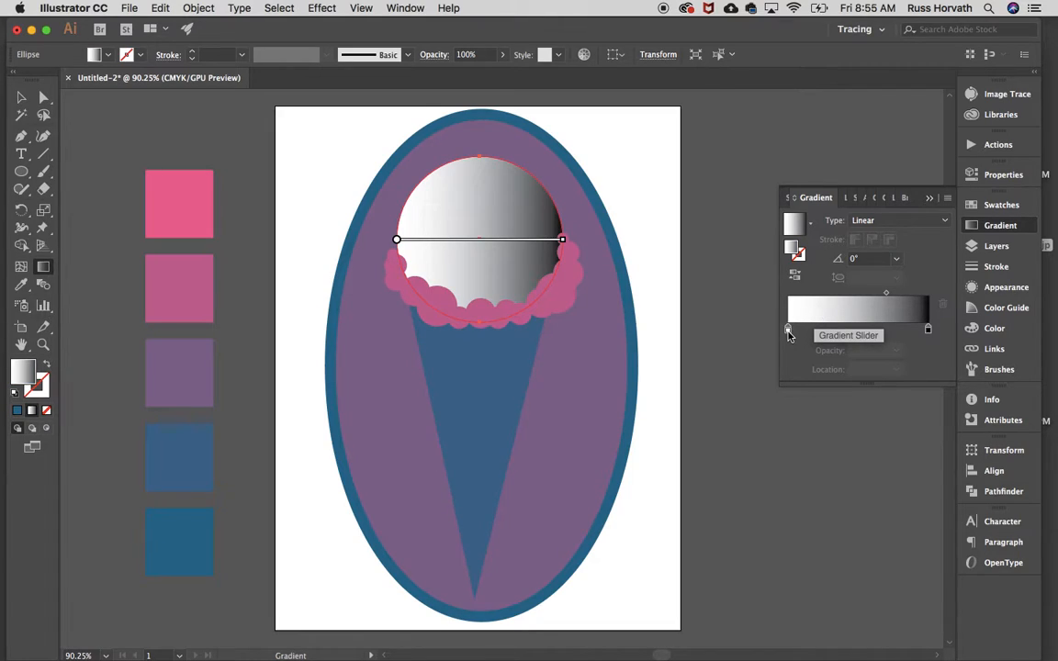
# Recolour the scoop's linear gradient with bright pink at the start and muted blue at the end, using the Ice Cream Project swatches
pyautogui.doubleClick(788, 329)
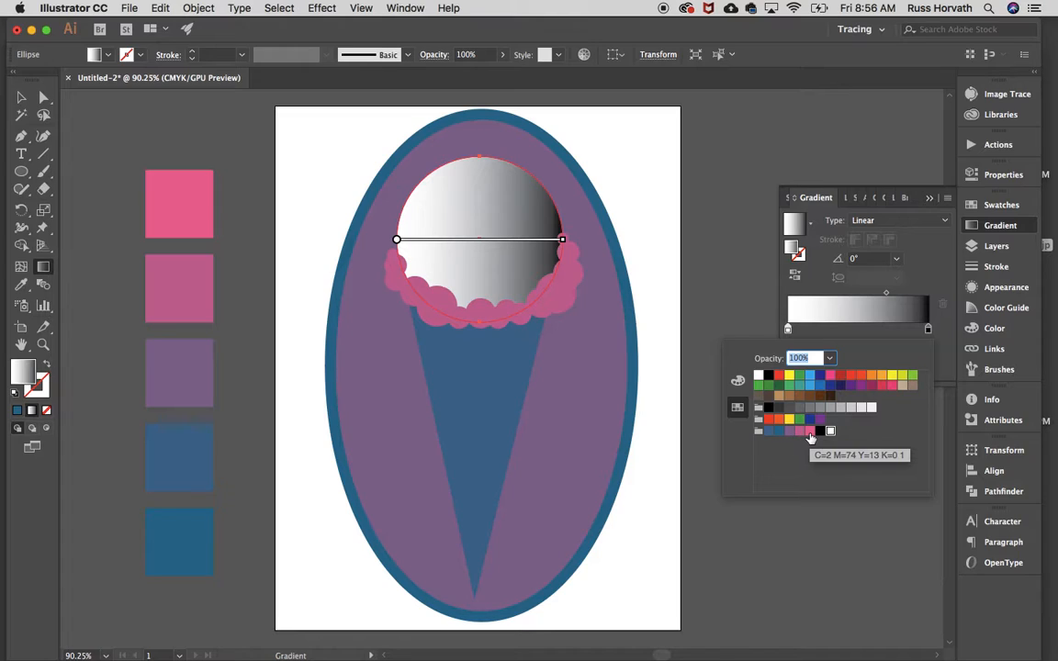
pyautogui.click(809, 433)
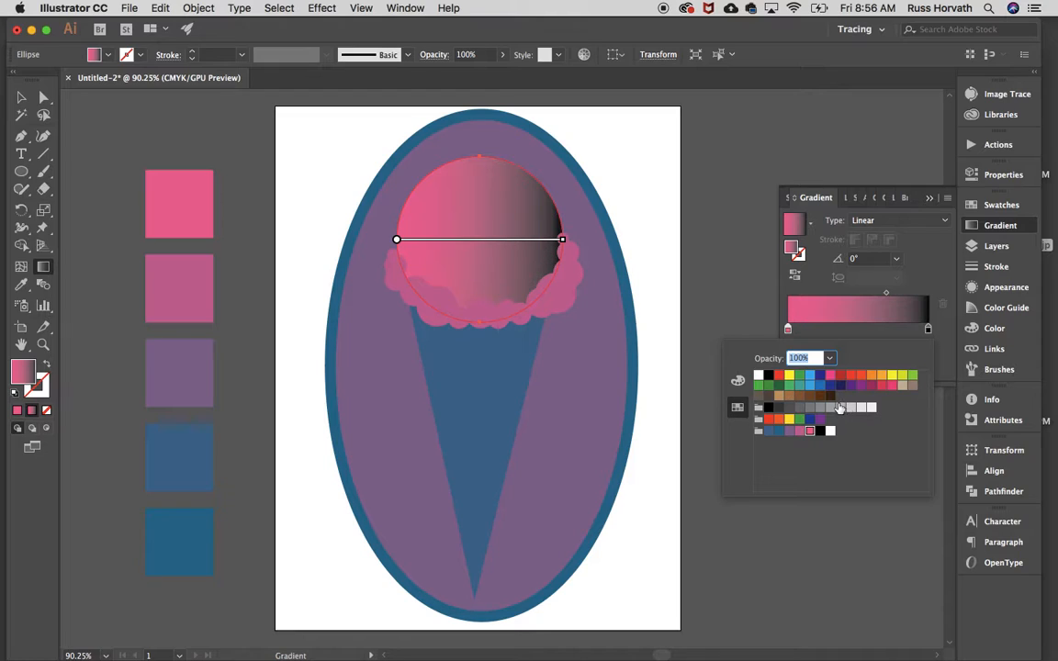
pyautogui.click(929, 331)
pyautogui.doubleClick(929, 330)
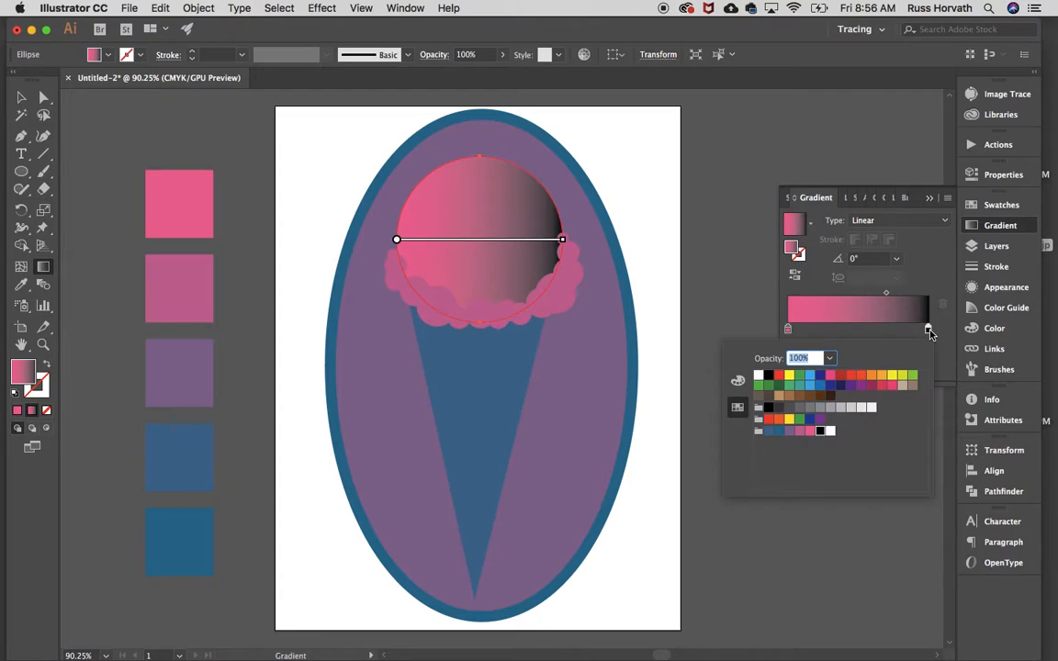
pyautogui.click(770, 432)
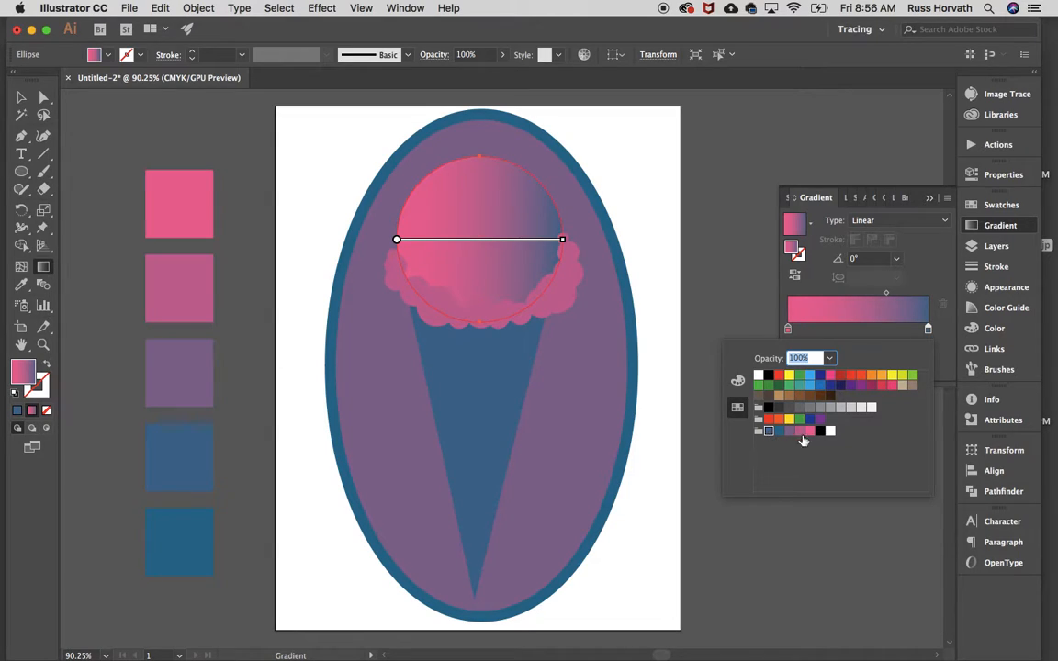
pyautogui.click(484, 186)
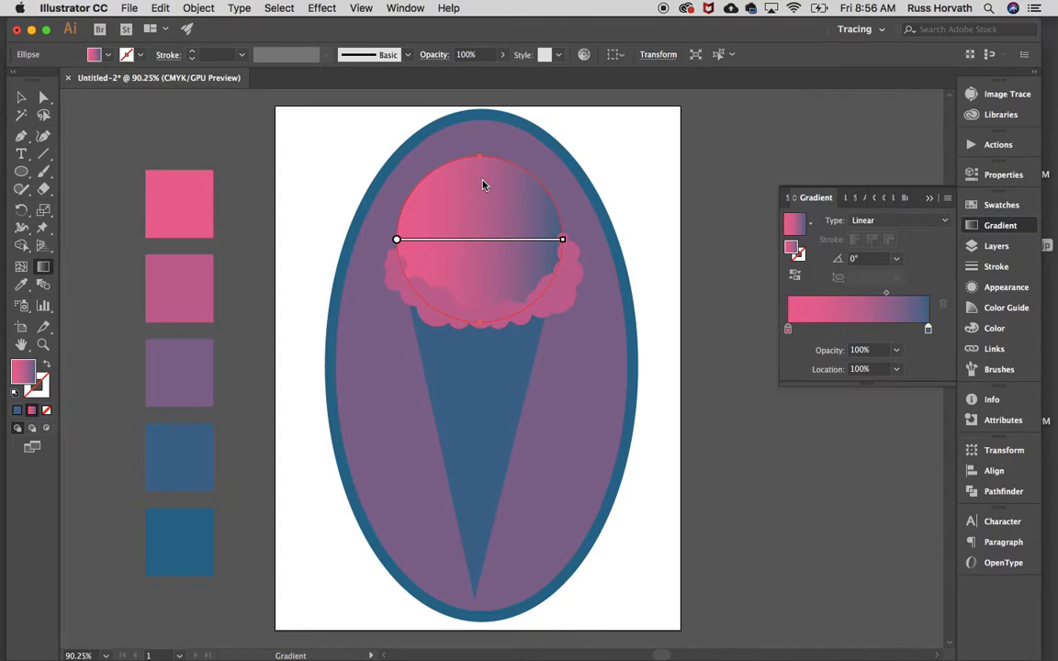
# Redraw the scoop's gradient vertically so it runs from pink at the top to blue at the bottom, and deselect the scoop
pyautogui.moveTo(478, 170); pyautogui.dragTo(481, 313)
pyautogui.click(21, 96)
pyautogui.click(236, 144)
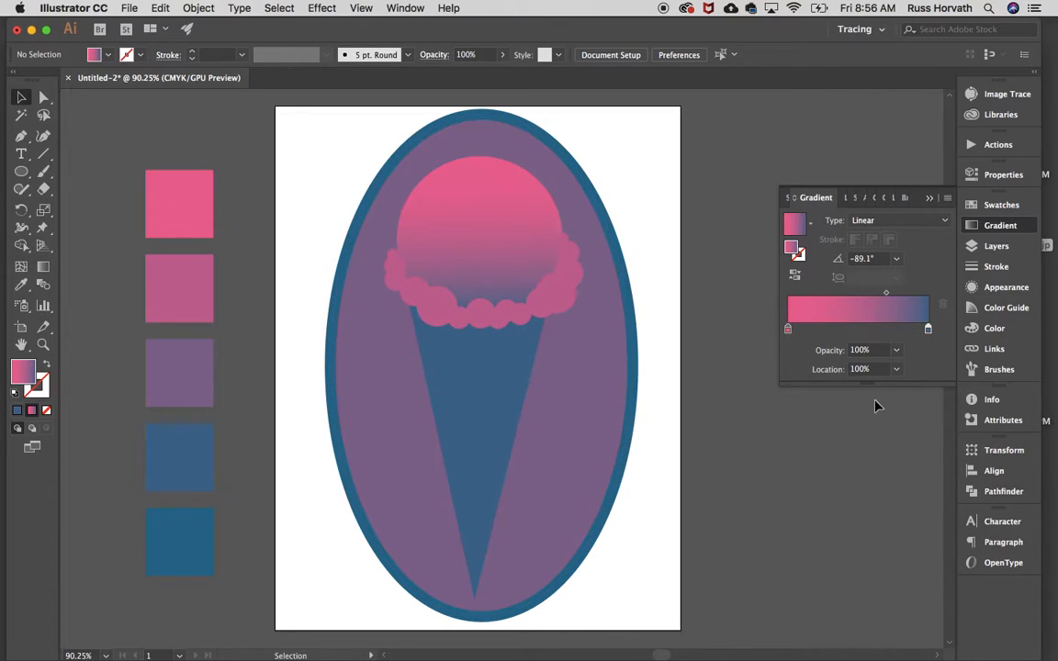
# Open the Ice Cream swatch library from the Foods collection and place it beside the document's swatches
pyautogui.click(1002, 205)
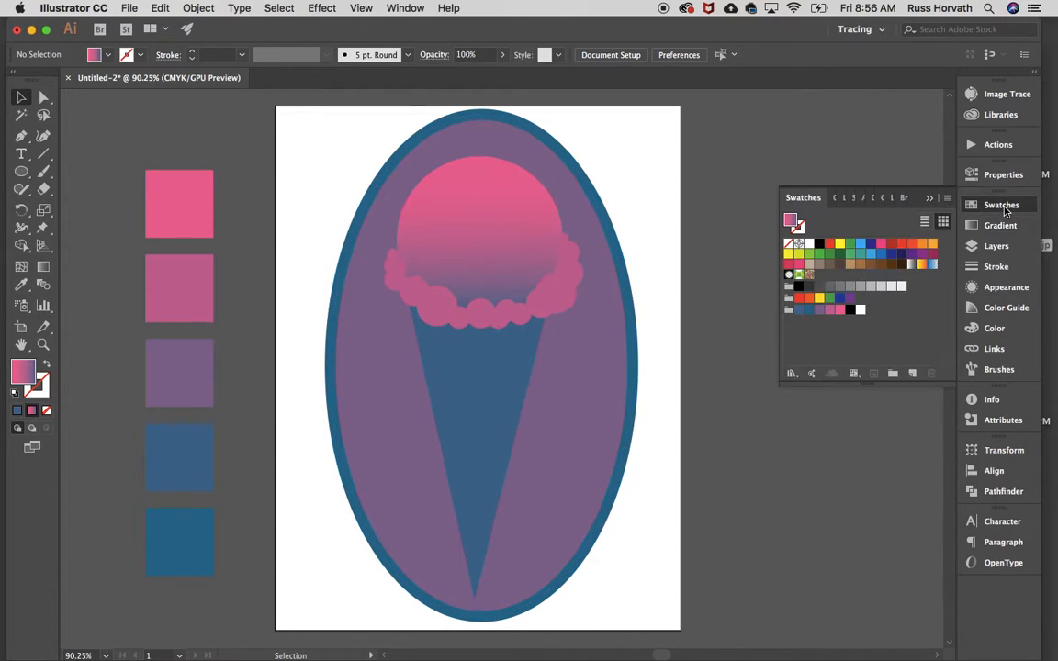
pyautogui.click(854, 375)
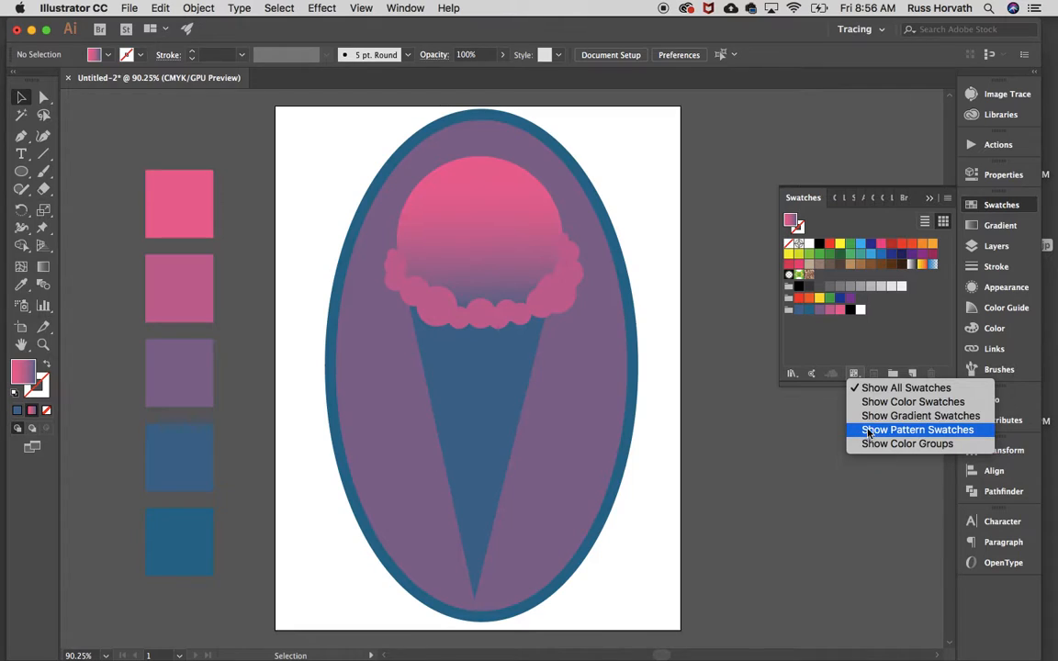
pyautogui.click(792, 374)
pyautogui.click(791, 374)
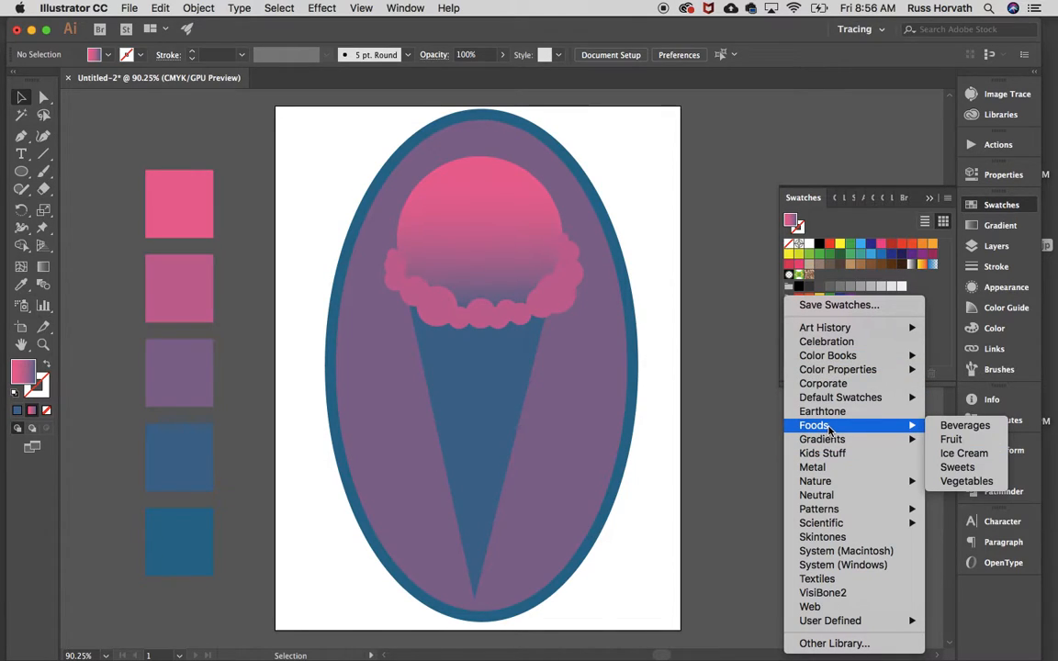
pyautogui.moveTo(918, 424)
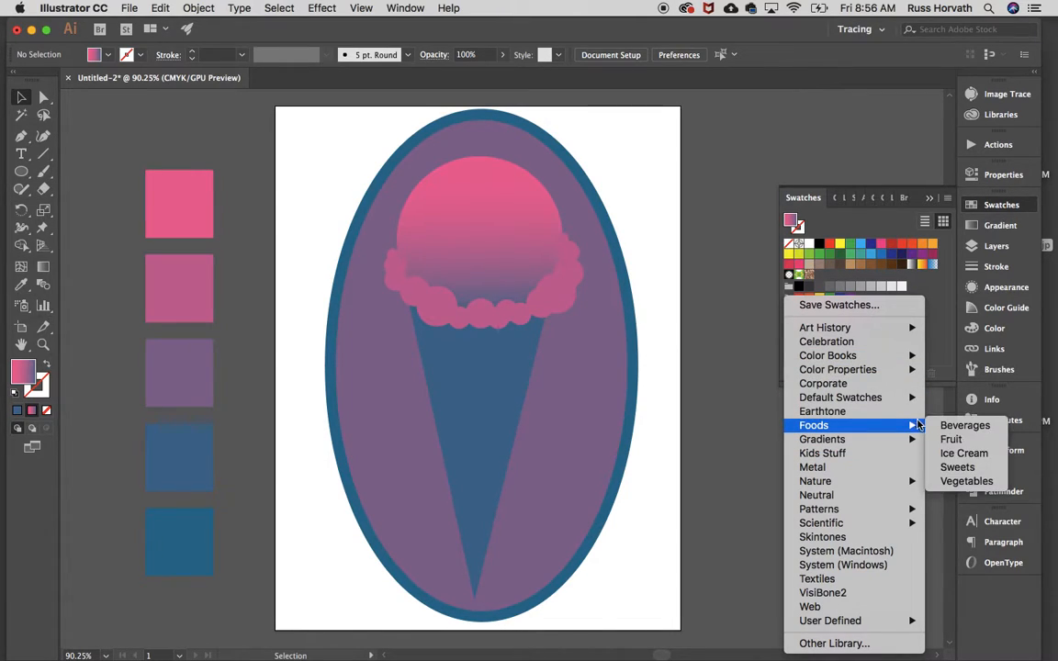
pyautogui.click(963, 452)
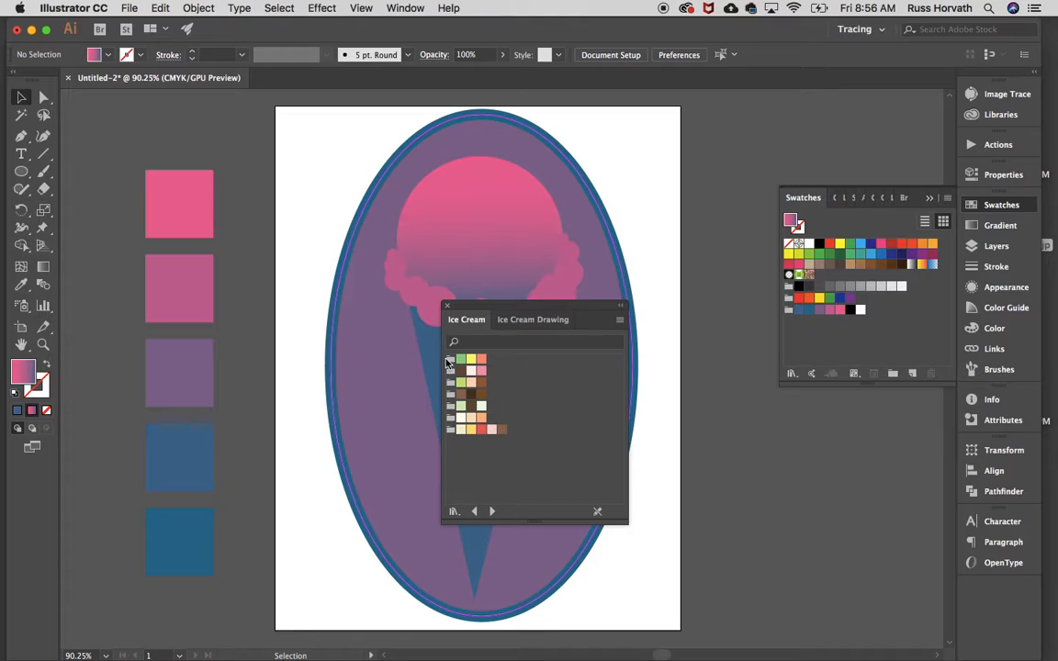
pyautogui.moveTo(491, 319); pyautogui.dragTo(639, 143)
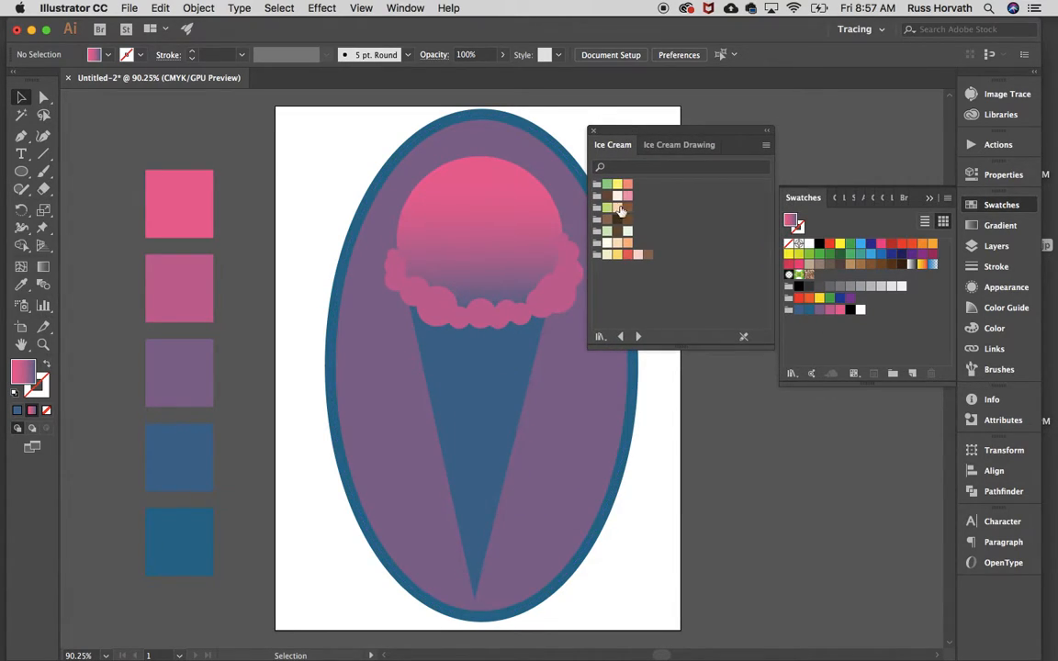
# Browse the most popular Adobe Color Themes and try adjusting a colour on the wheel for creating a theme
pyautogui.click(812, 375)
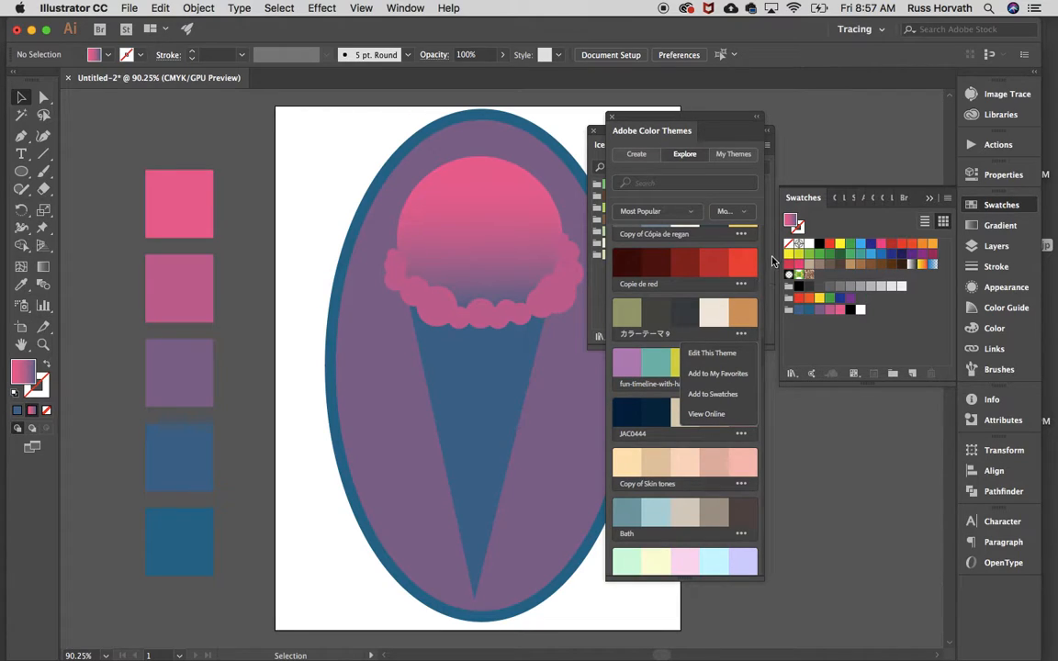
pyautogui.scroll(-5, 730, 314)
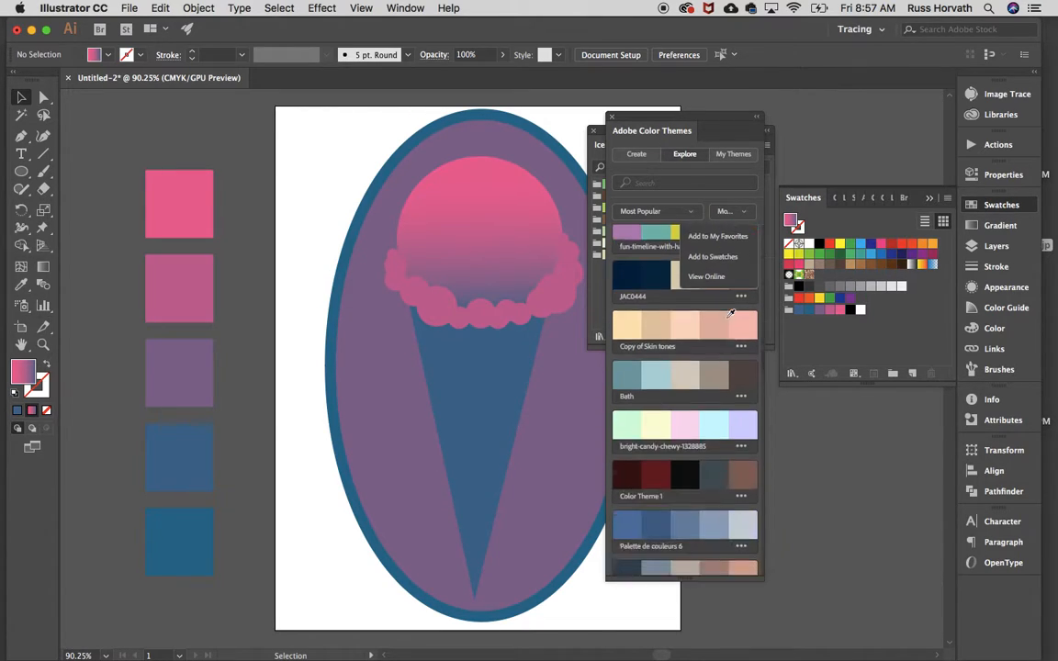
pyautogui.scroll(-10, 730, 314)
pyautogui.scroll(15, 730, 314)
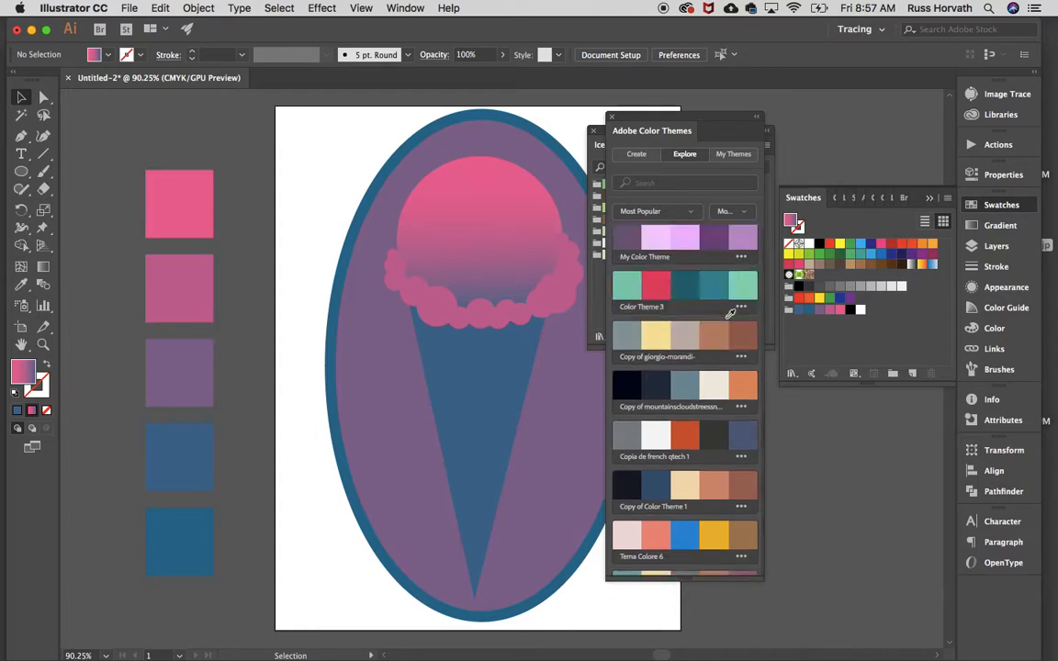
pyautogui.scroll(3, 731, 314)
pyautogui.click(636, 154)
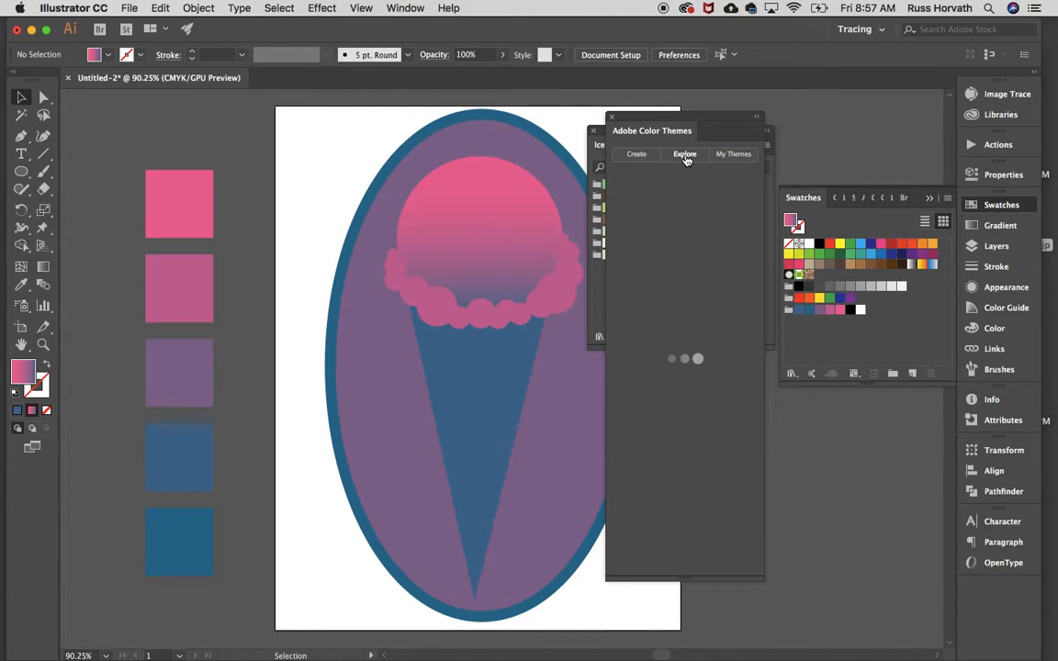
pyautogui.moveTo(744, 345); pyautogui.dragTo(662, 350)
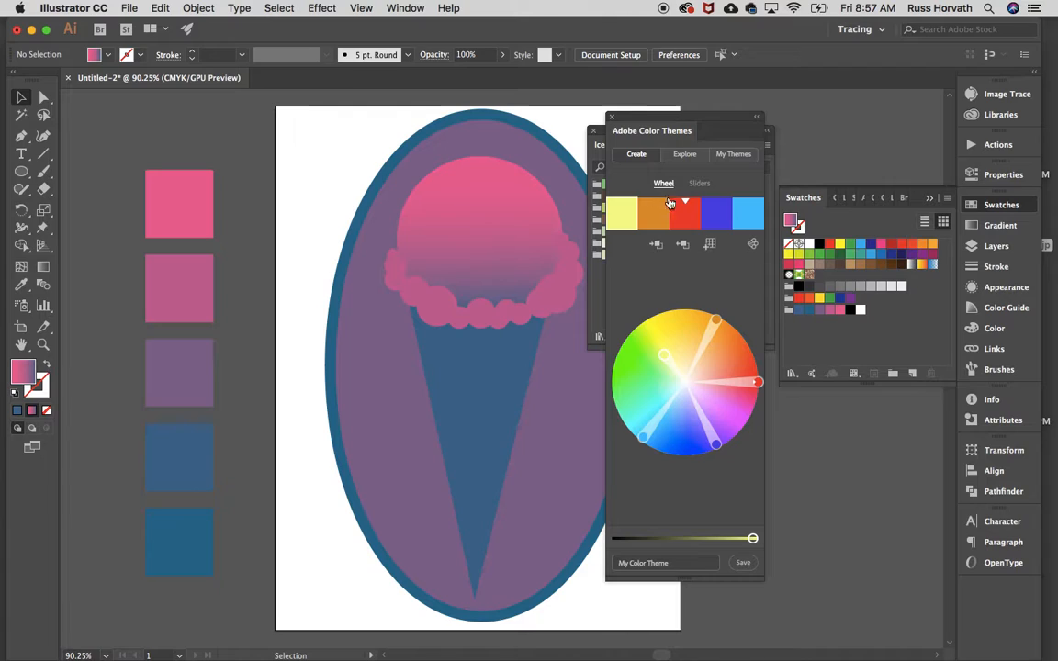
# Add the bluepink theme from the Adobe Color Themes to the swatches, and close the themes and the Ice Cream library
pyautogui.click(685, 155)
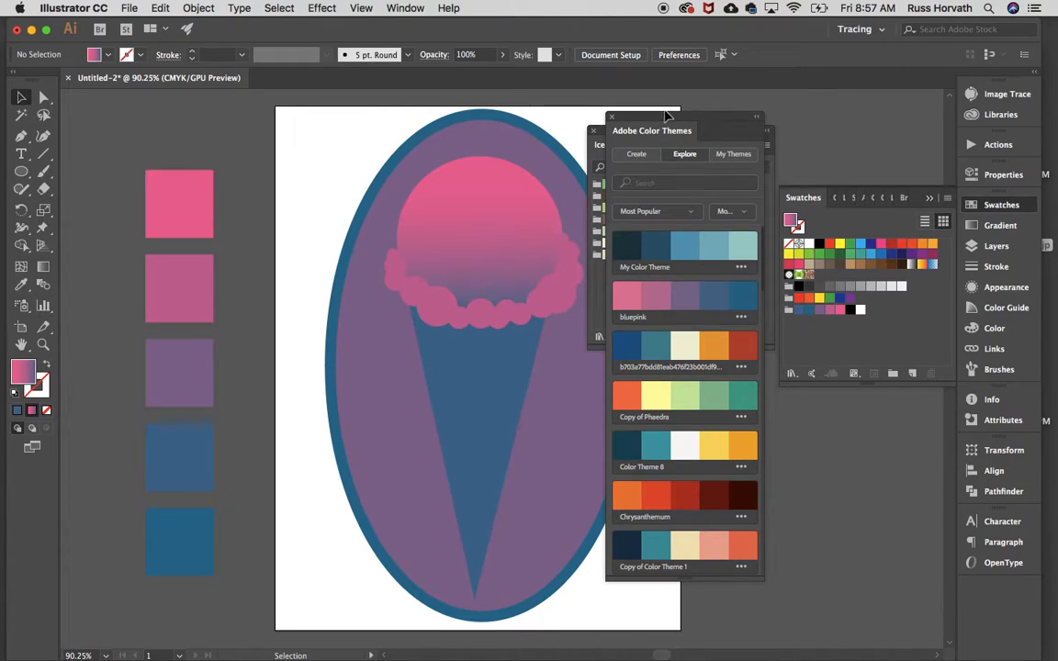
pyautogui.click(741, 318)
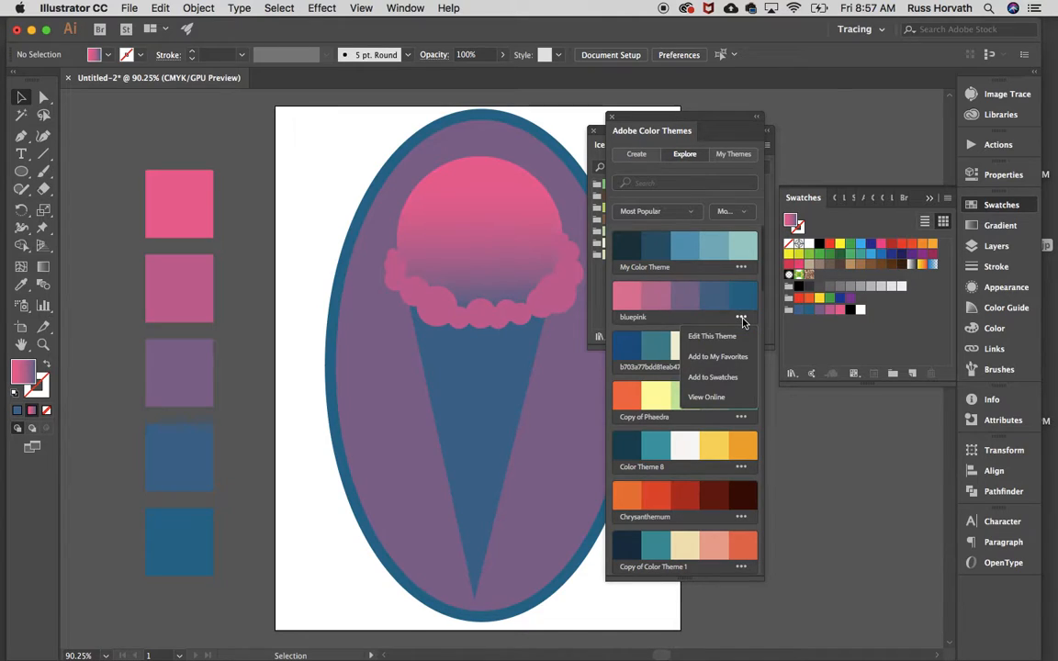
pyautogui.click(714, 377)
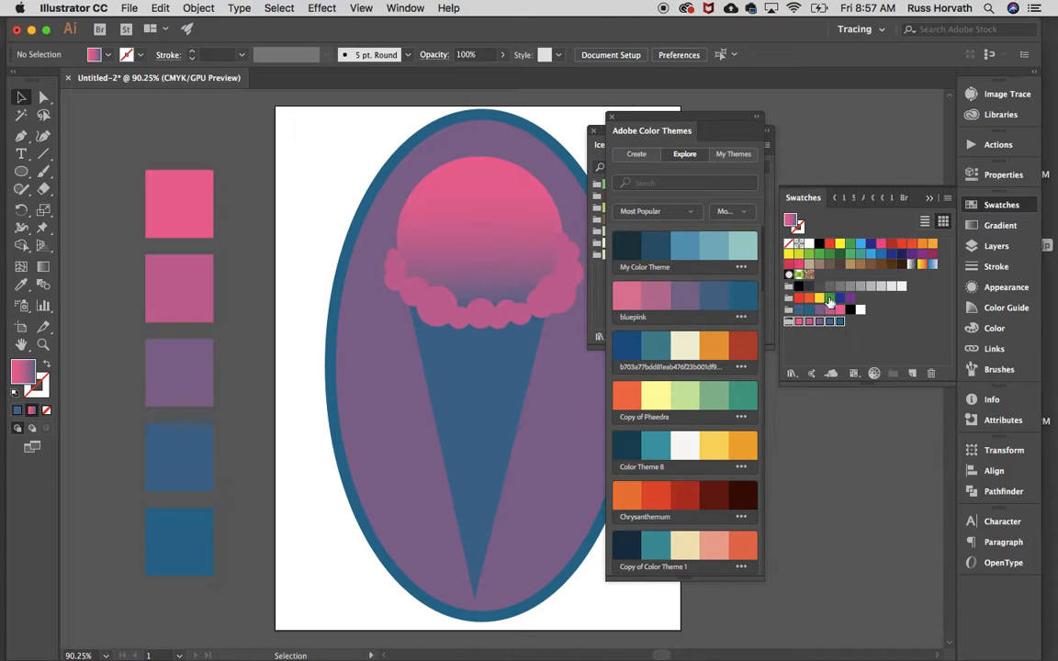
pyautogui.click(612, 118)
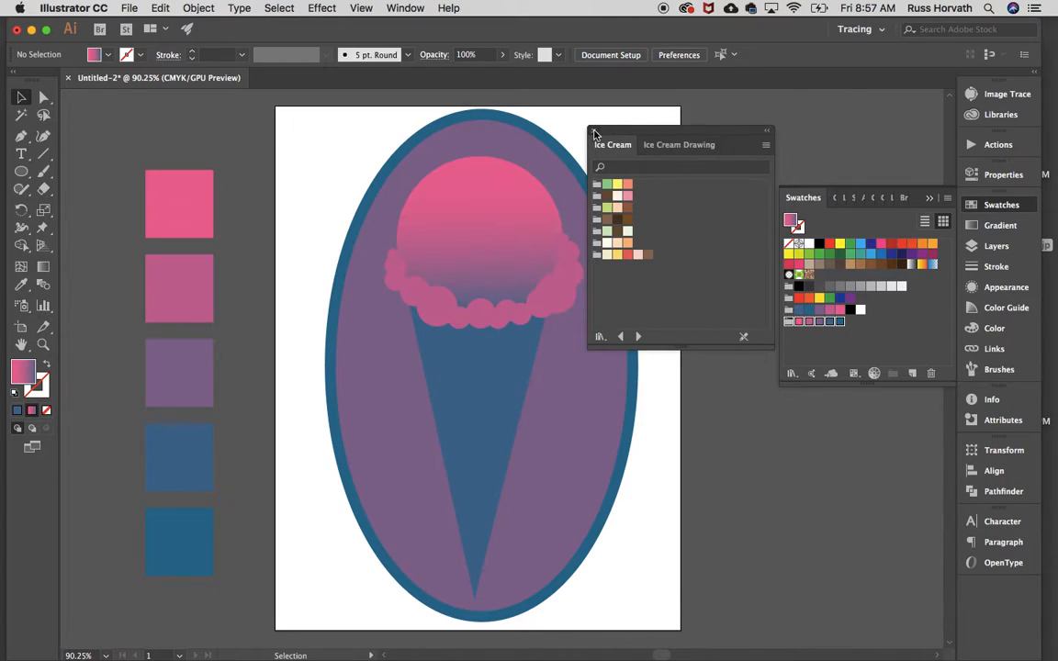
pyautogui.click(594, 133)
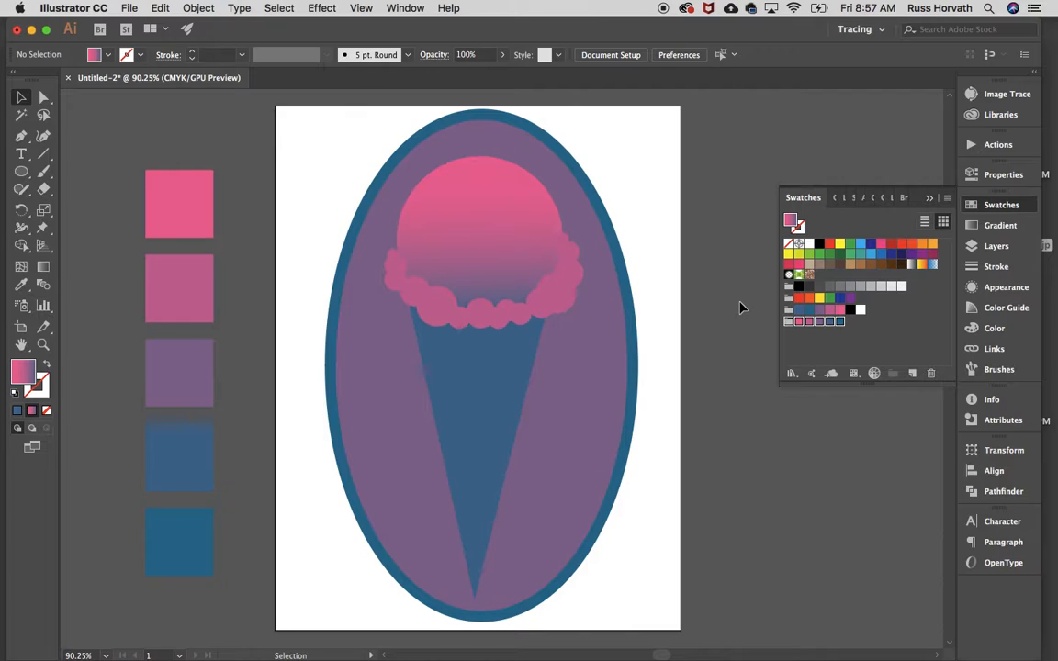